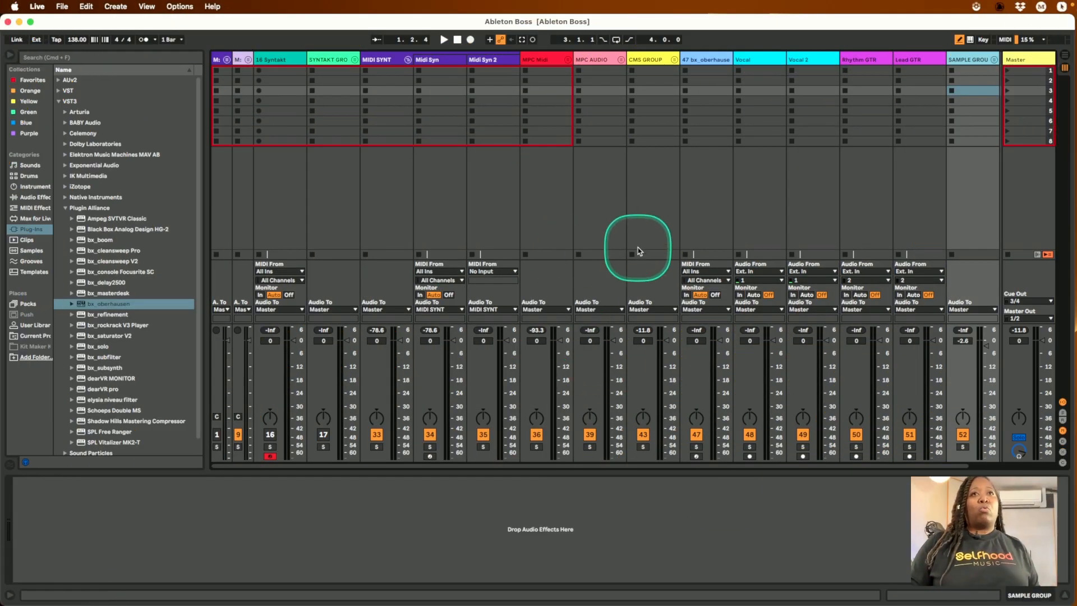
Select the CMS GROUP track and hide the browser to show more tracks in the Session View.
left_click(639, 251)
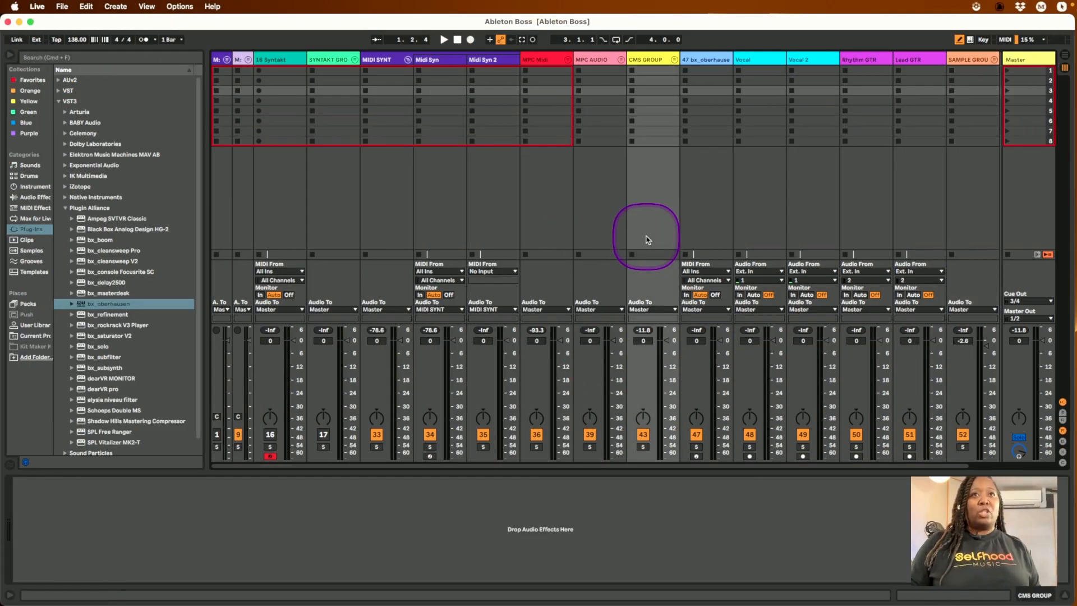
left_click(10, 56)
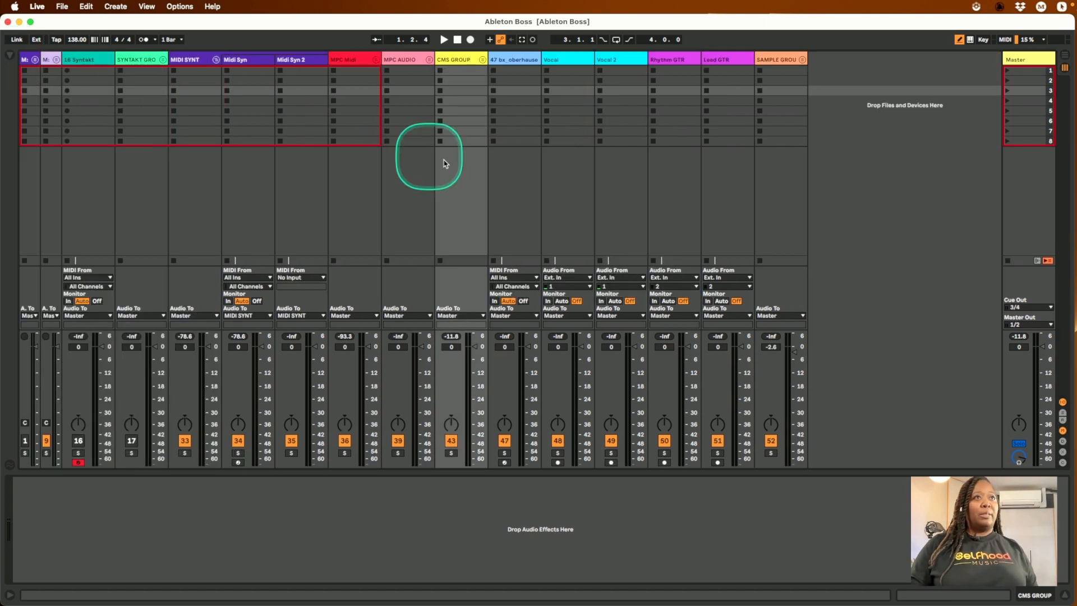
Review the audio preferences, including the hardware input and output channel configurations for the UltraLite-mk4.
key("super+comma")
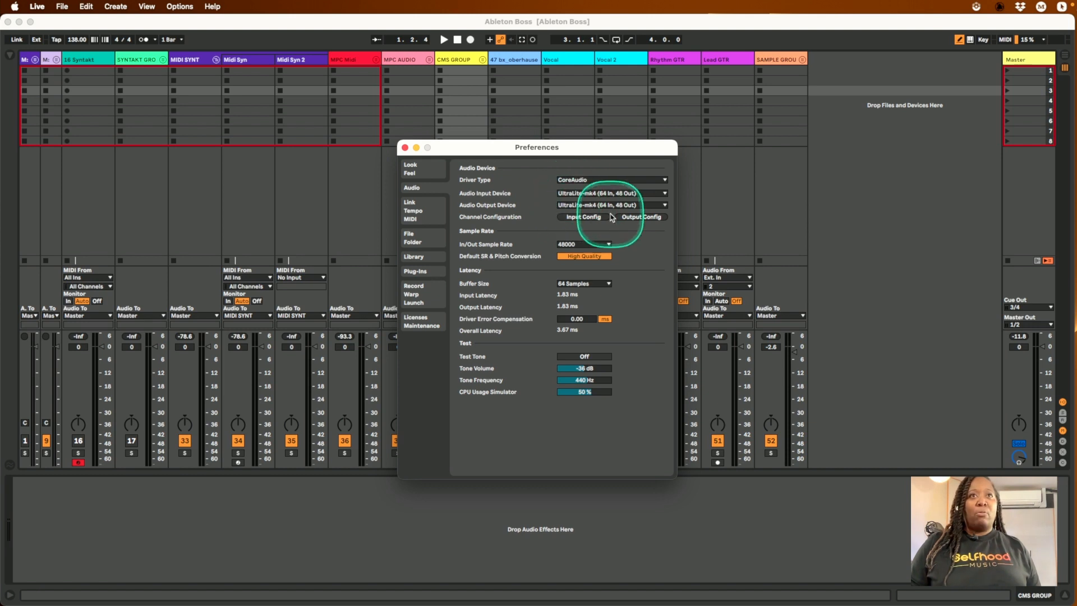
left_click(585, 217)
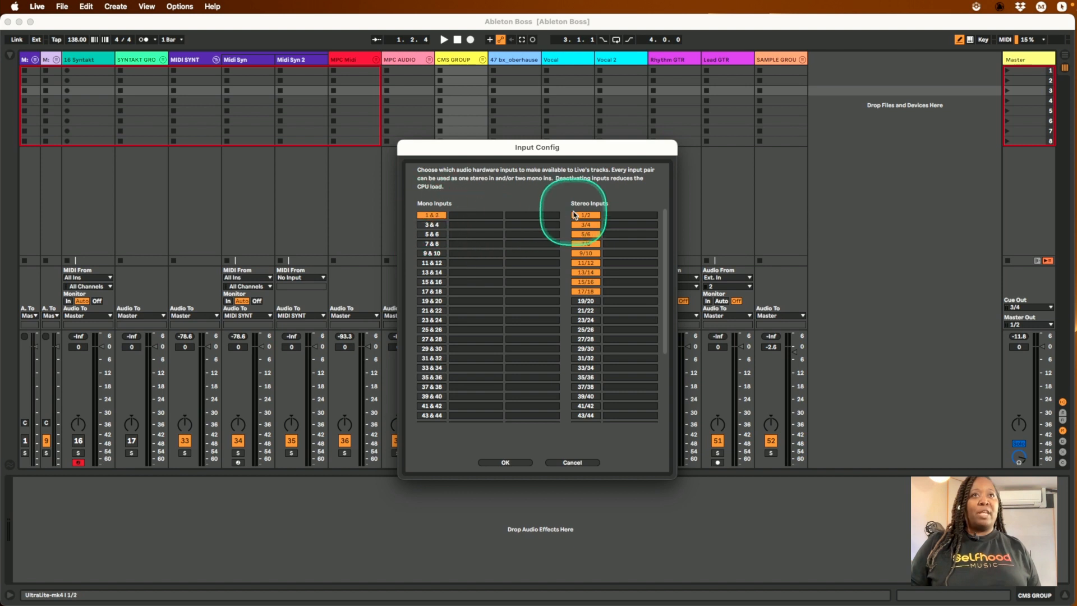
left_click(503, 464)
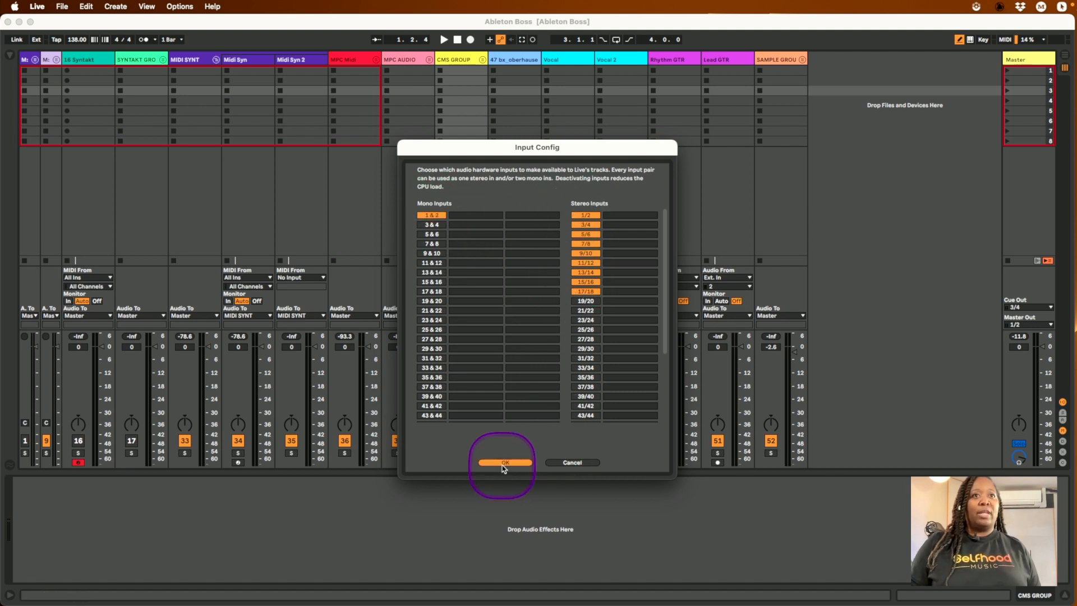
left_click(649, 217)
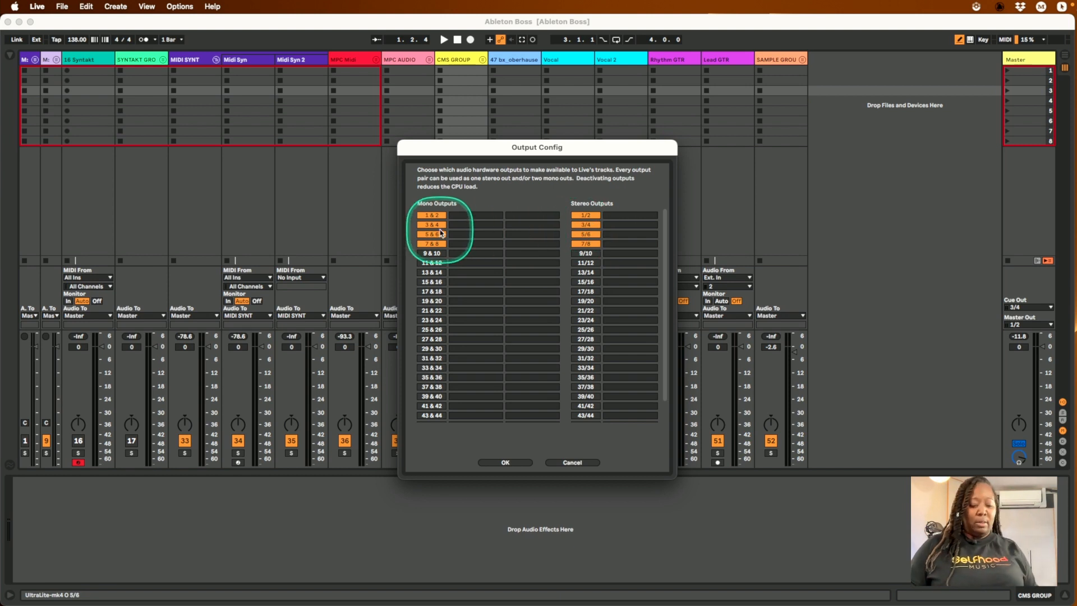
left_click(505, 462)
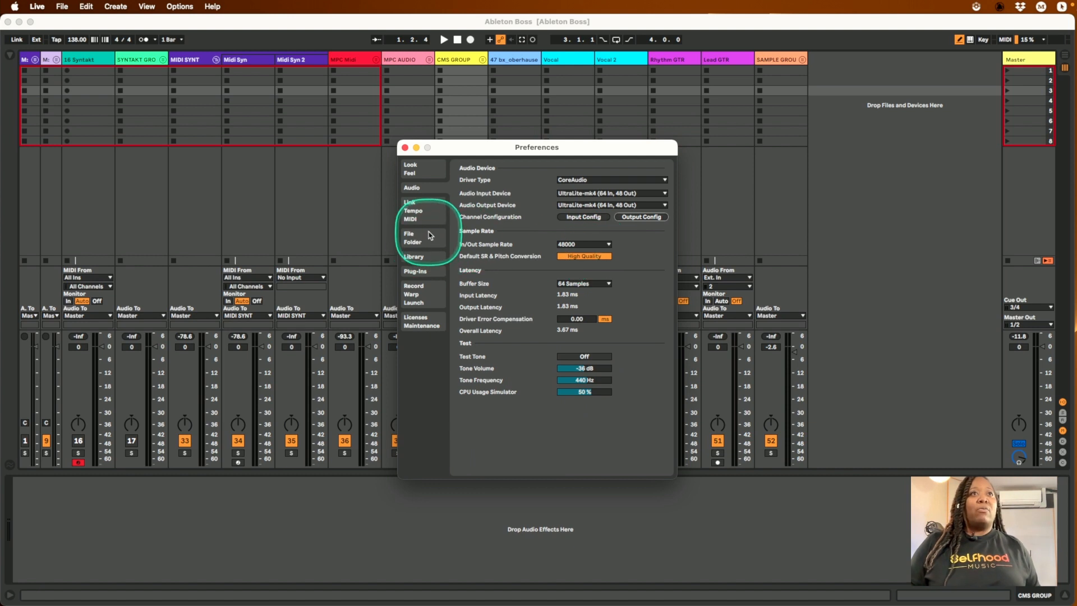
Examine the MIDI preferences for the control surfaces and the Track, Sync and Remote settings of the input and output ports.
left_click(422, 214)
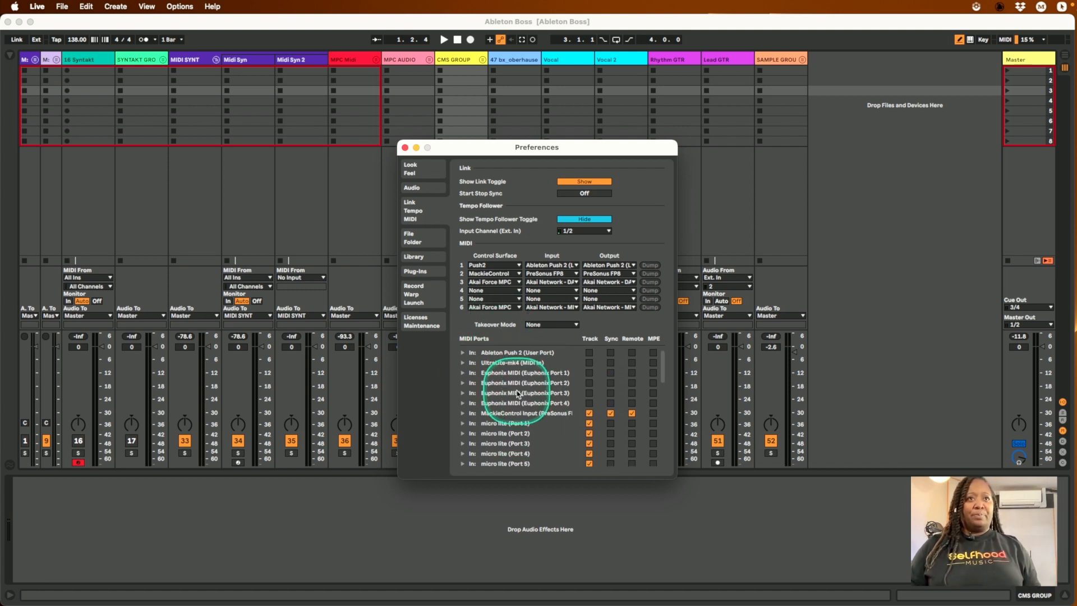
scroll(485, 404, "down", 2)
scroll(486, 404, "down", 2)
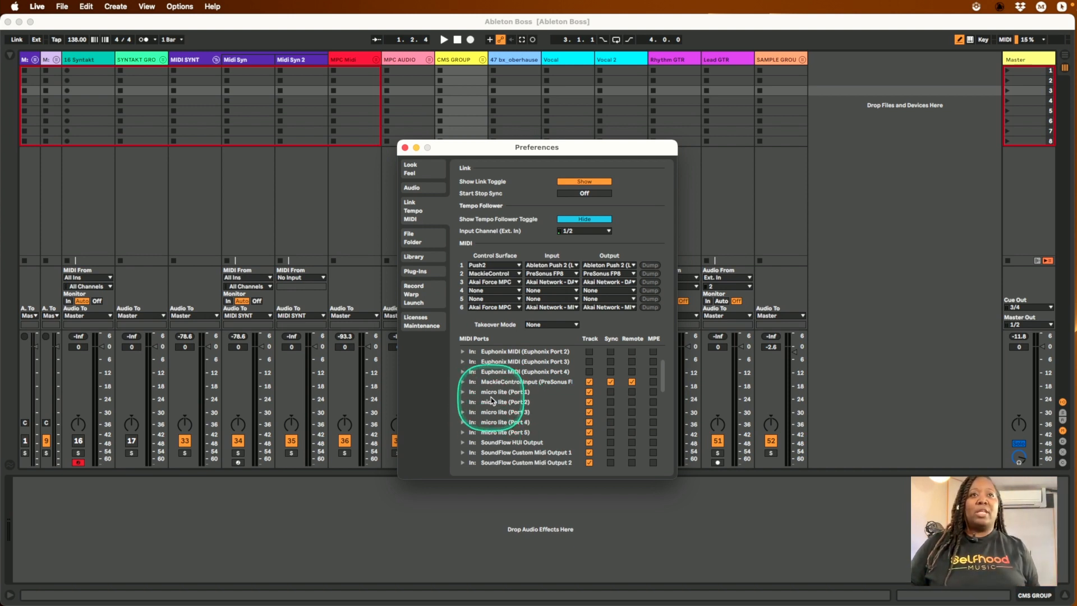
scroll(494, 403, "down", 1)
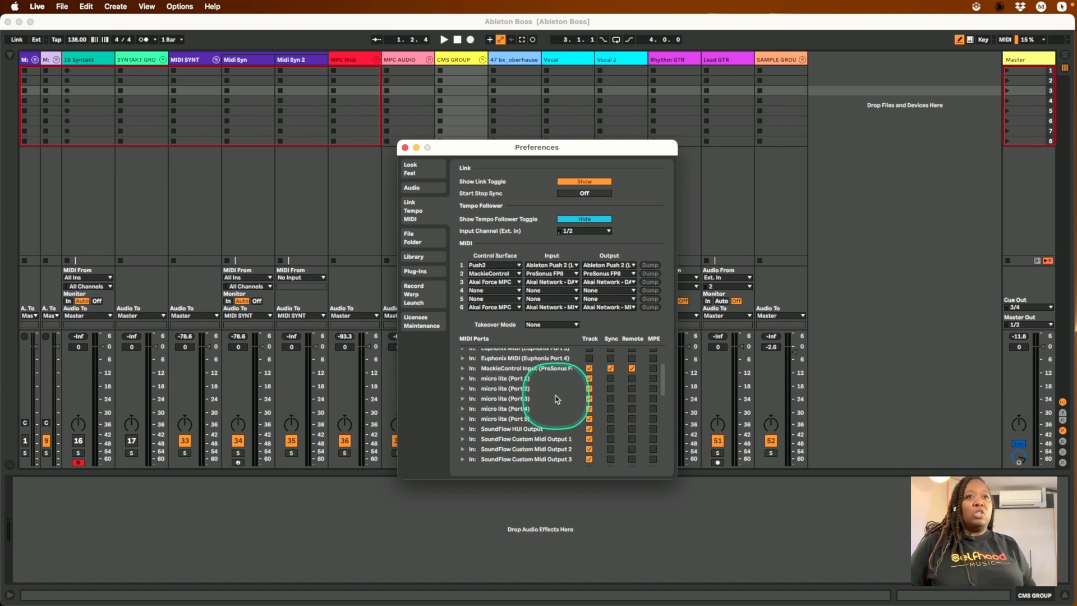
scroll(549, 403, "down", 5)
scroll(549, 403, "down", 4)
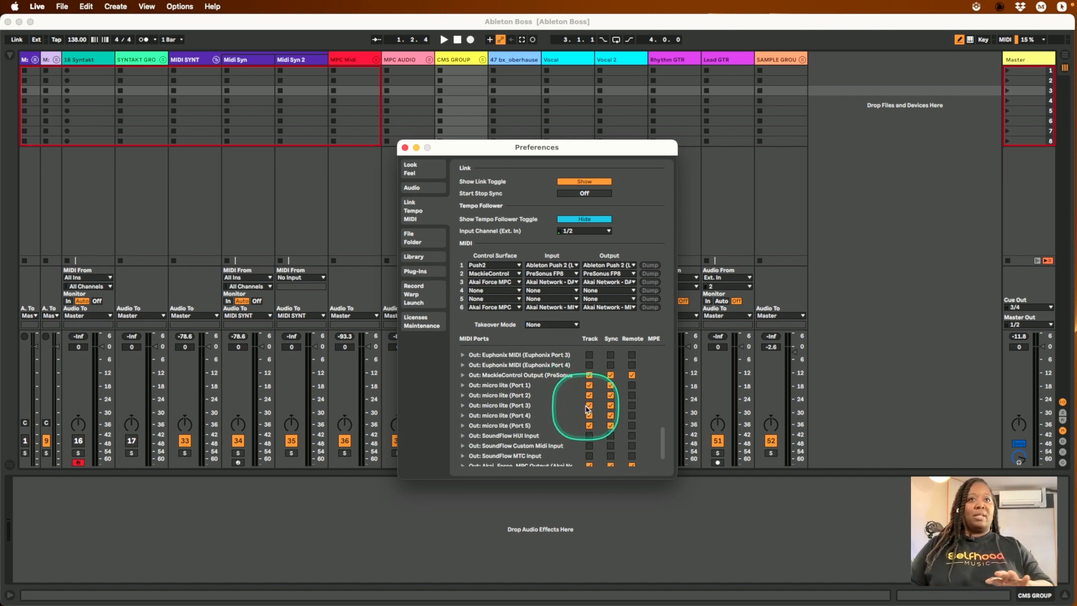
scroll(577, 415, "down", 2)
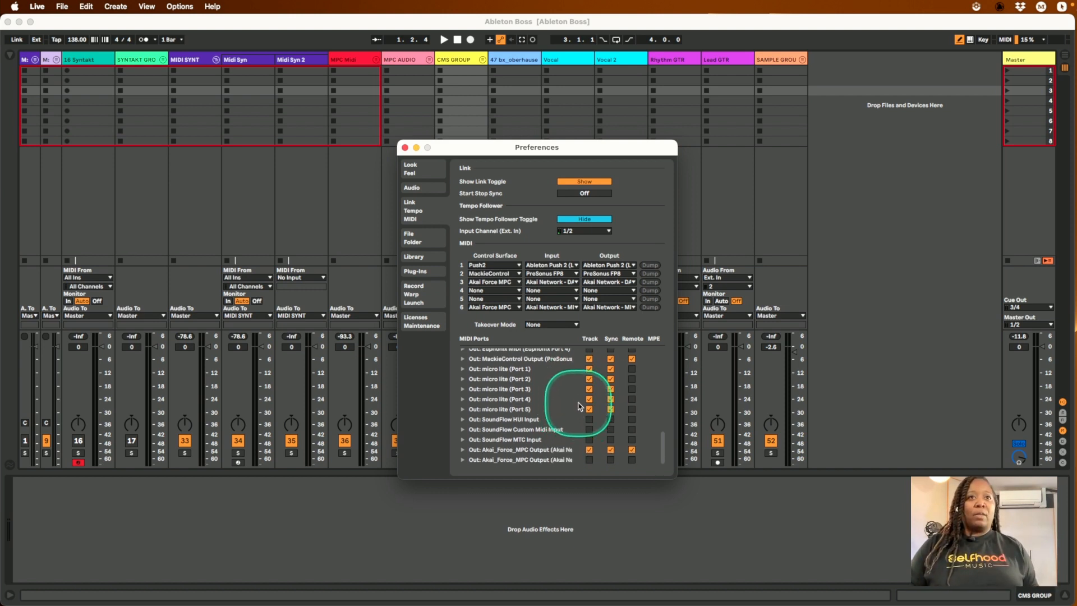
scroll(578, 421, "up", 5)
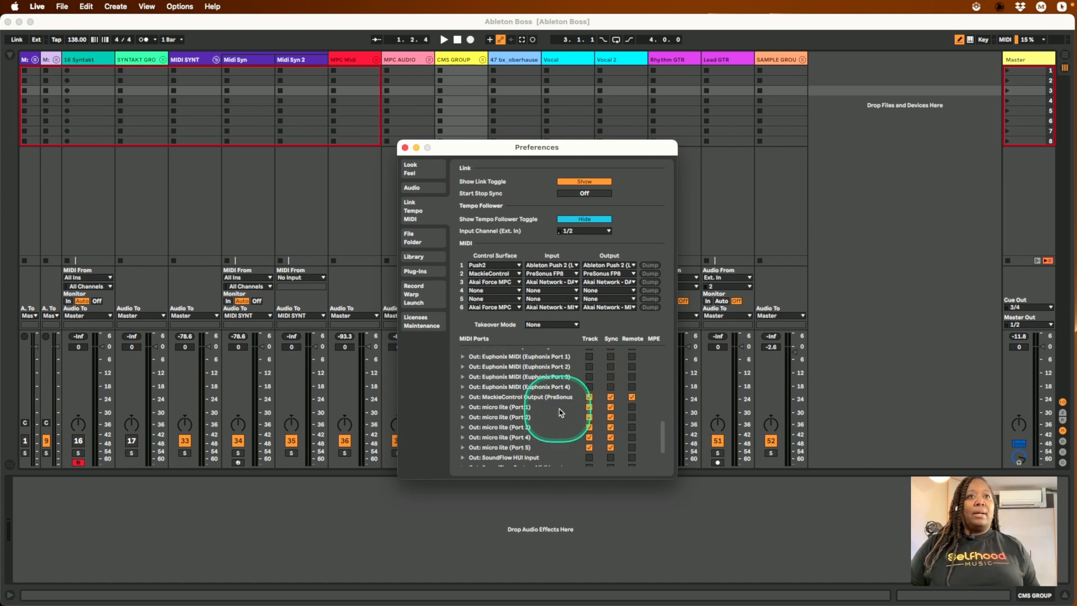
scroll(596, 435, "down", 1)
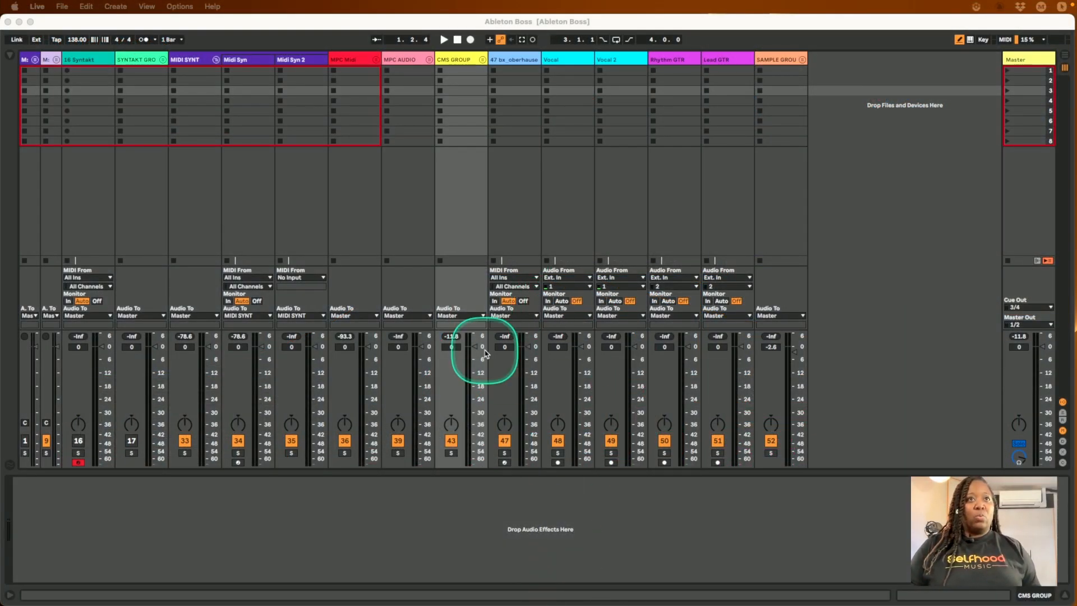
Unfold the CMS GROUP track and show the External Instrument routing on its CMS Osc 1 track.
left_click(837, 259)
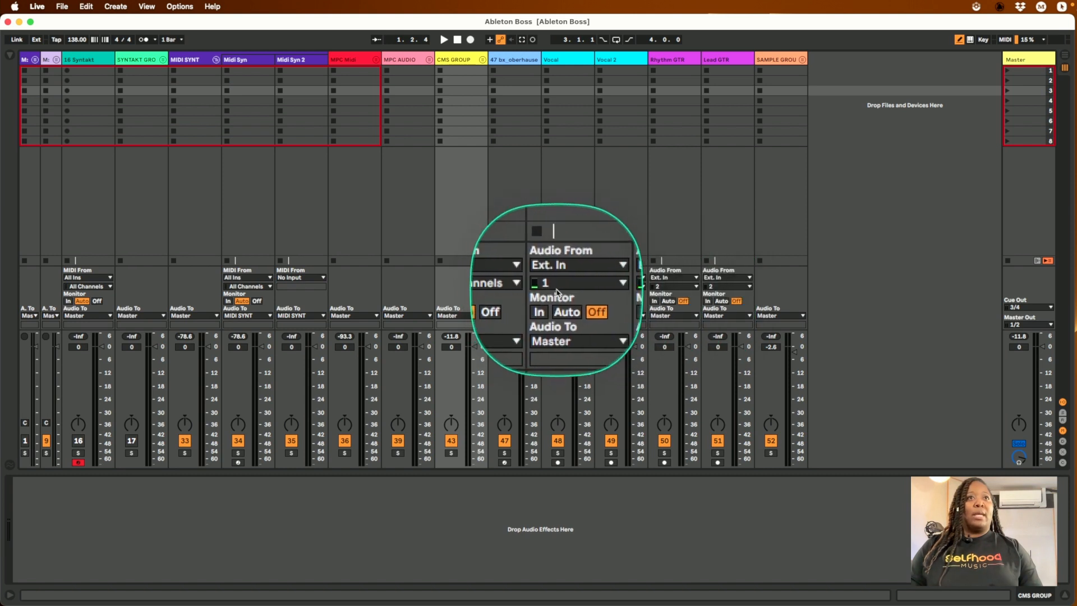
left_click(482, 60)
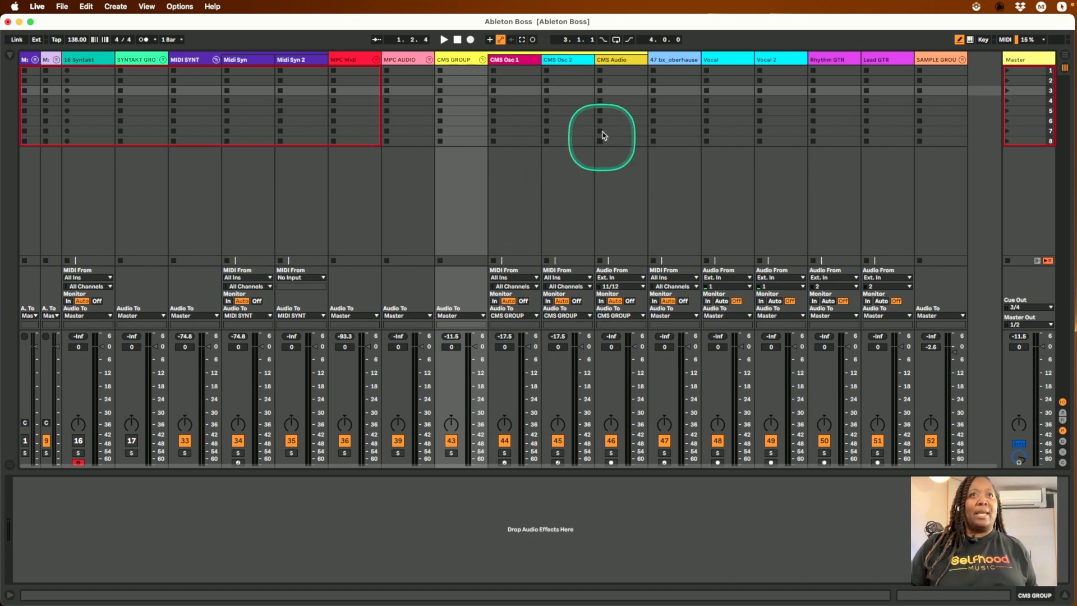
left_click(512, 65)
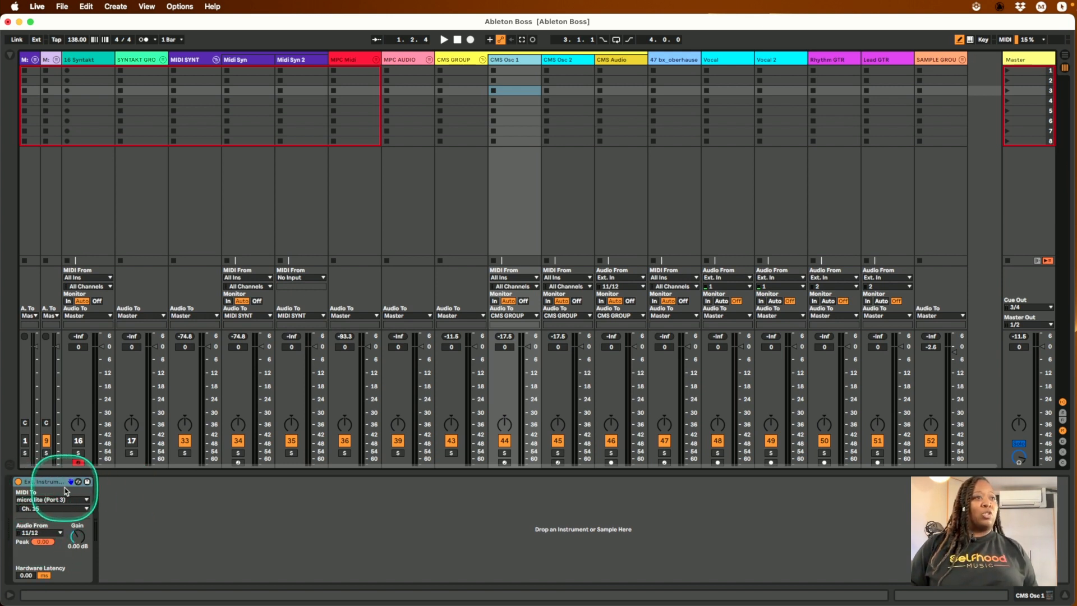
left_click(53, 534)
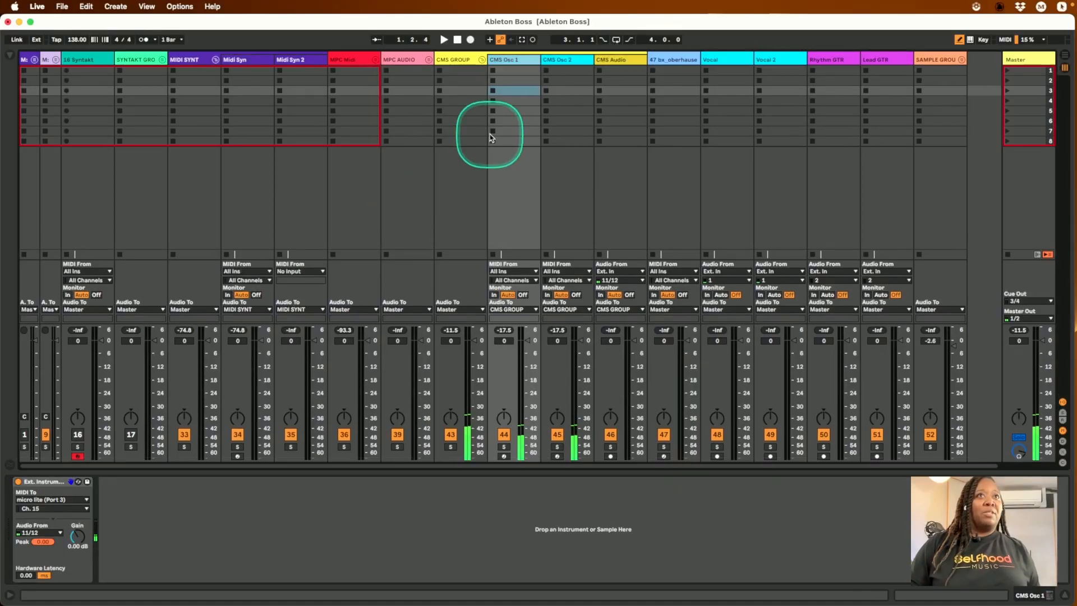
Inspect the notes of the MIDI clip CMS Osc 1 1 in scene 3 using a temporarily enlarged clip view.
left_click(513, 90)
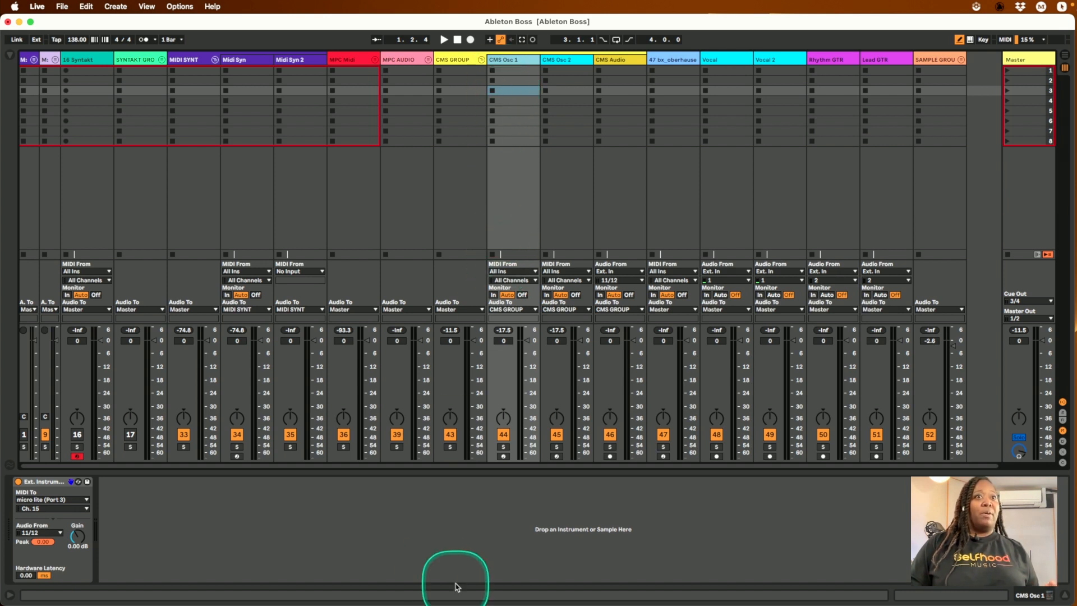
scroll(490, 462, "right", 1)
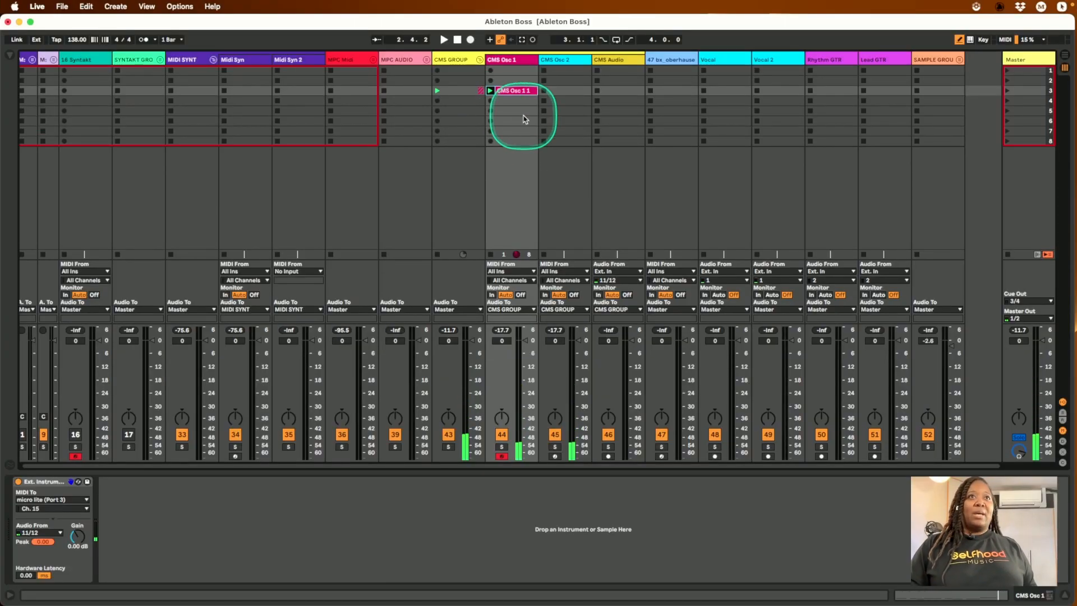
left_click(509, 91)
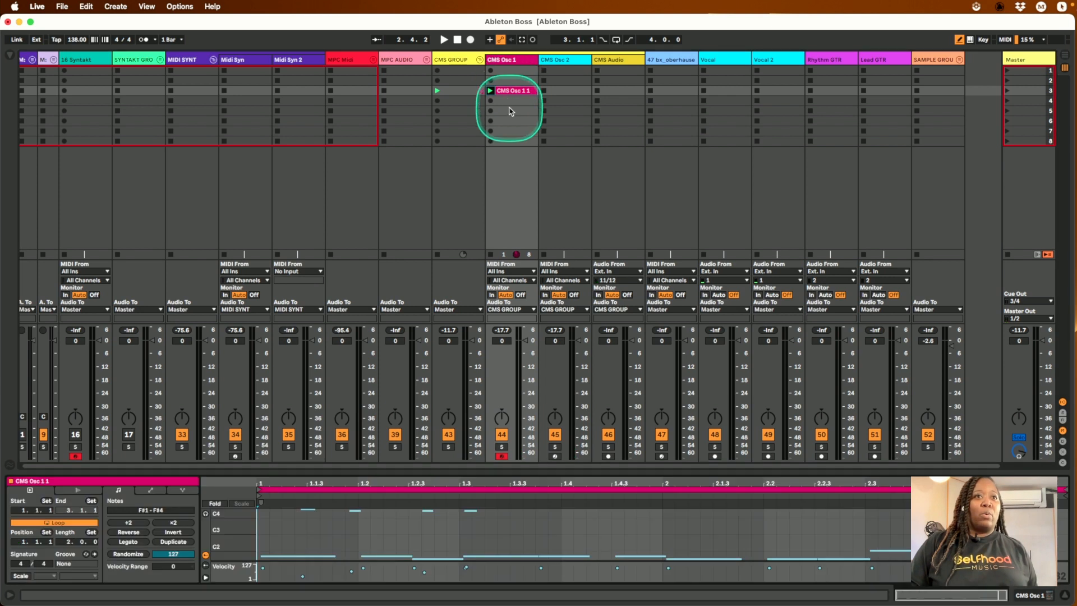
left_click_drag(573, 467, 567, 235)
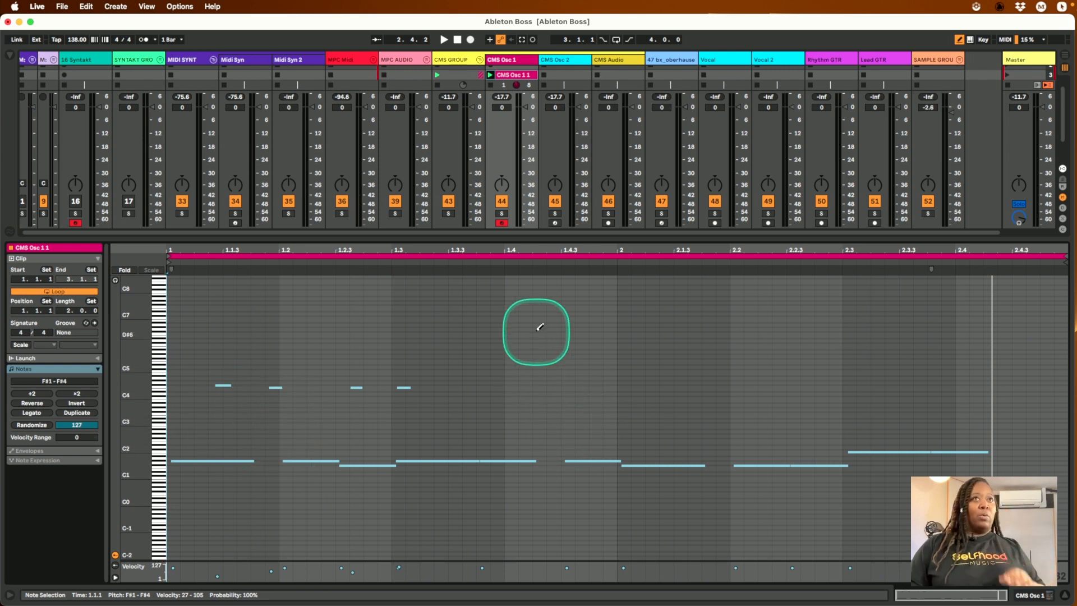
left_click_drag(556, 240, 559, 457)
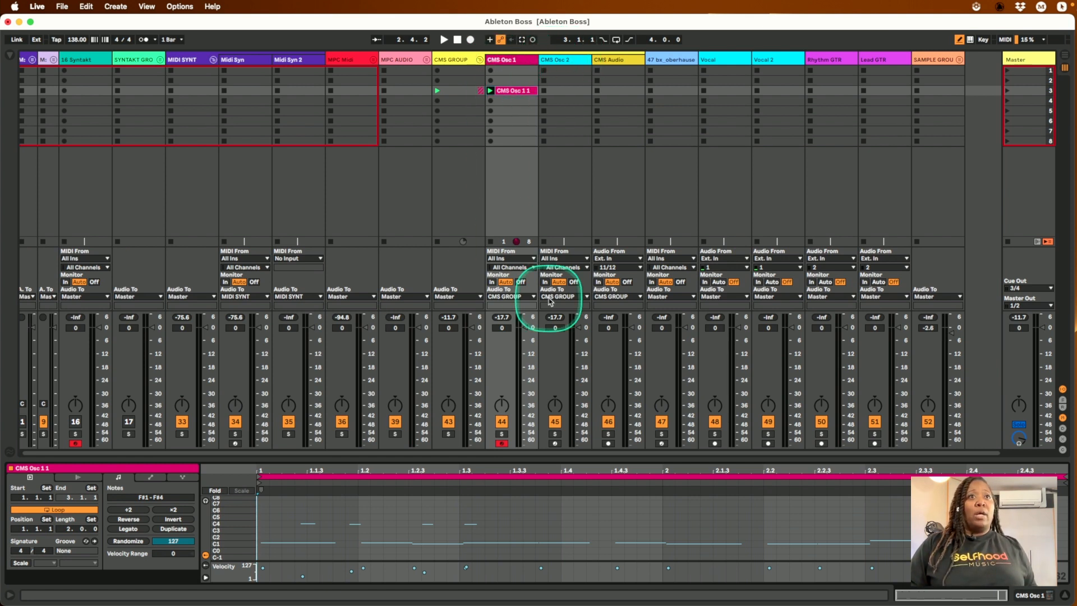
scroll(504, 440, "left", 1)
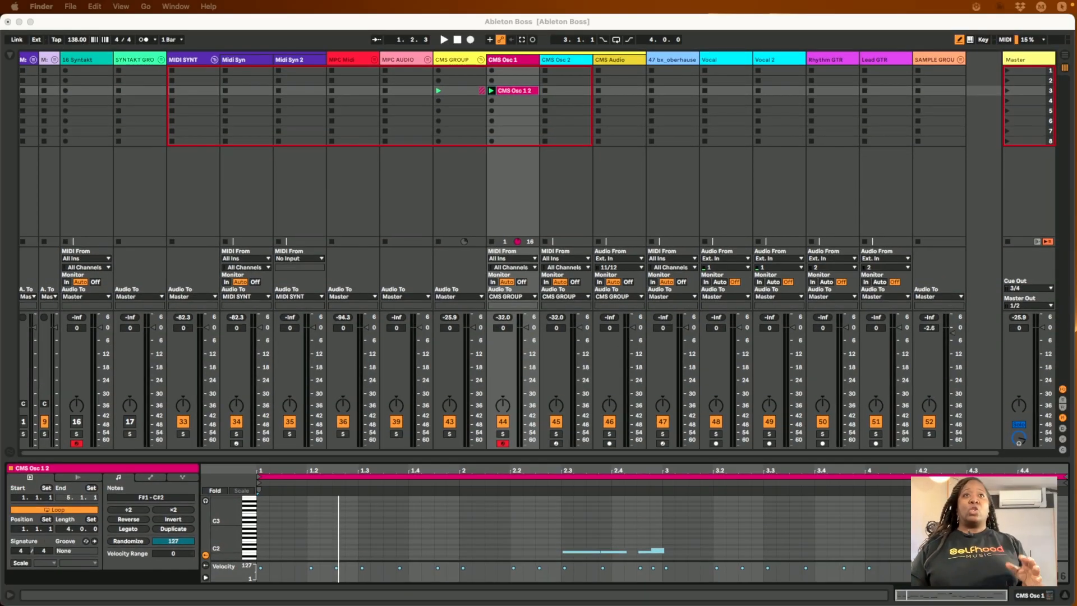
Inspect the notes of the CMS Osc 1 2 clip in an enlarged clip view and launch the clip.
left_click(511, 93)
left_click_drag(578, 457, 604, 273)
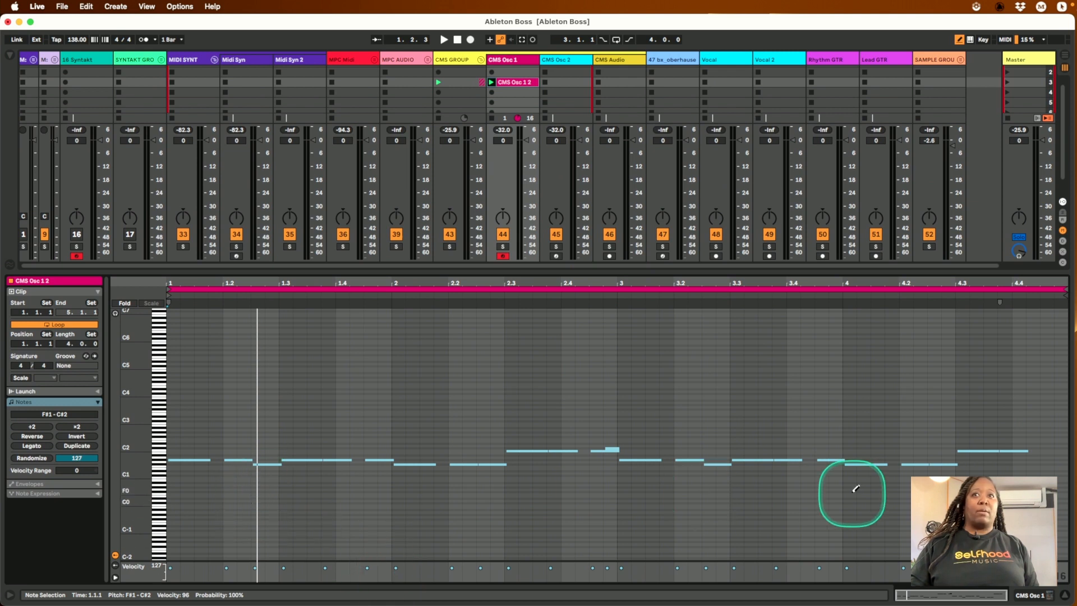
left_click_drag(606, 272, 626, 490)
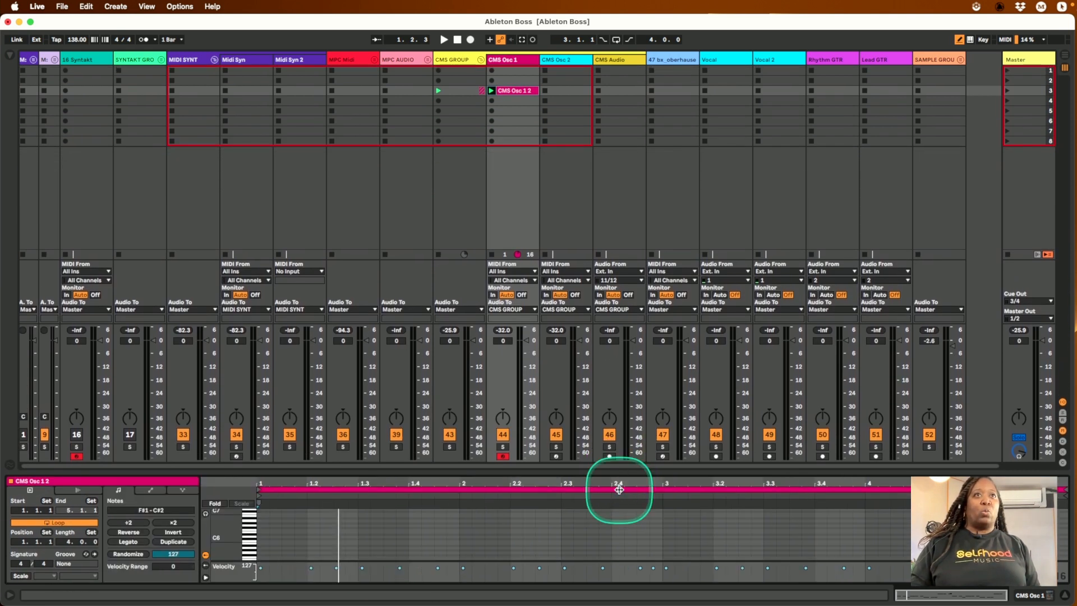
left_click(492, 92)
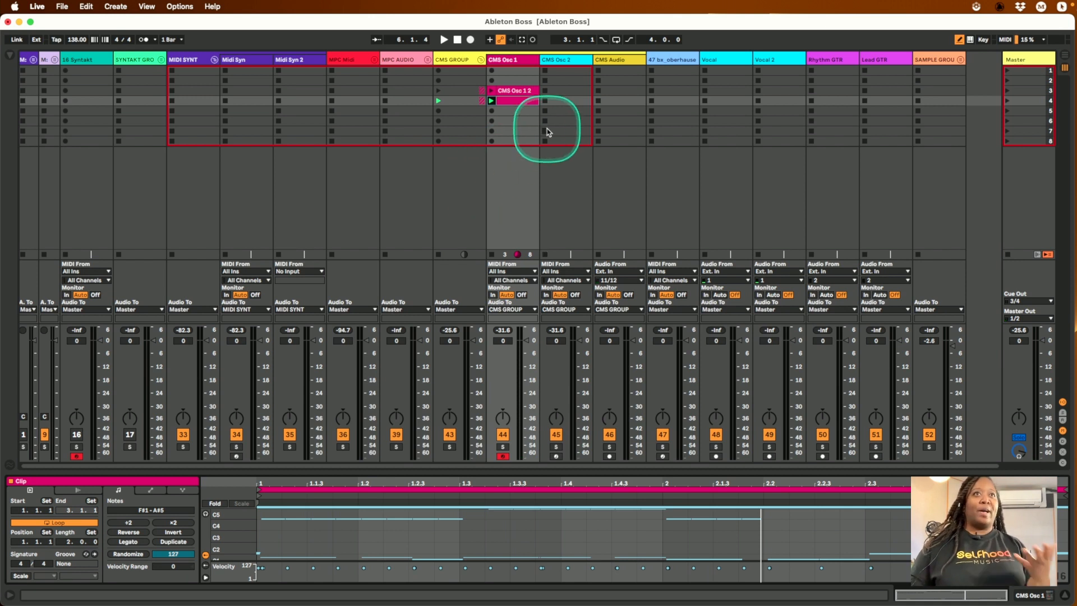
Stop the clip on the CMS Osc 1 track and make the clip view slightly taller.
scroll(498, 111, "right", 1)
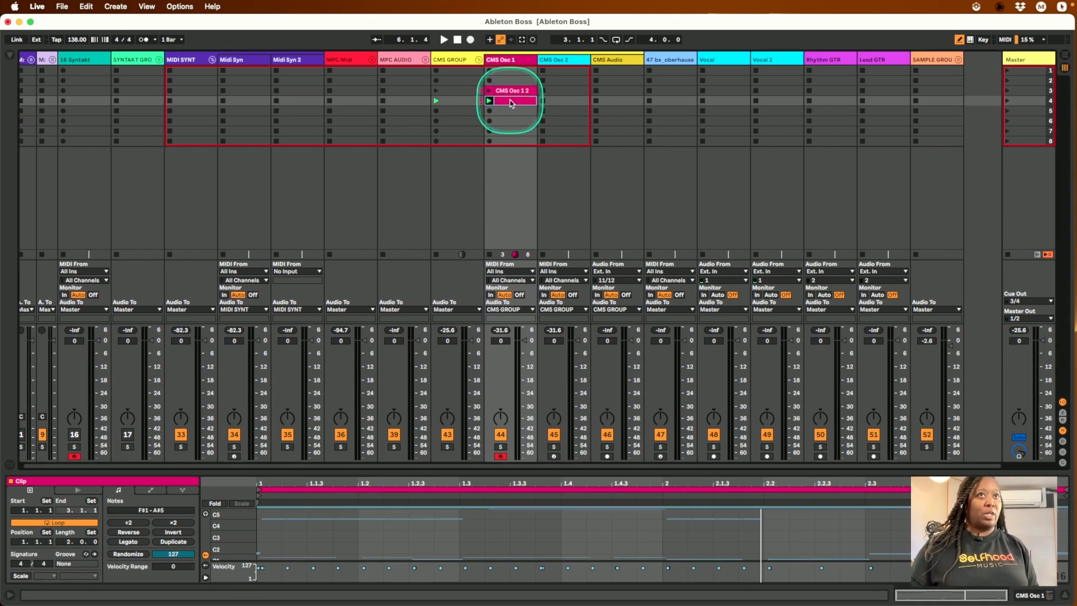
scroll(509, 103, "right", 1)
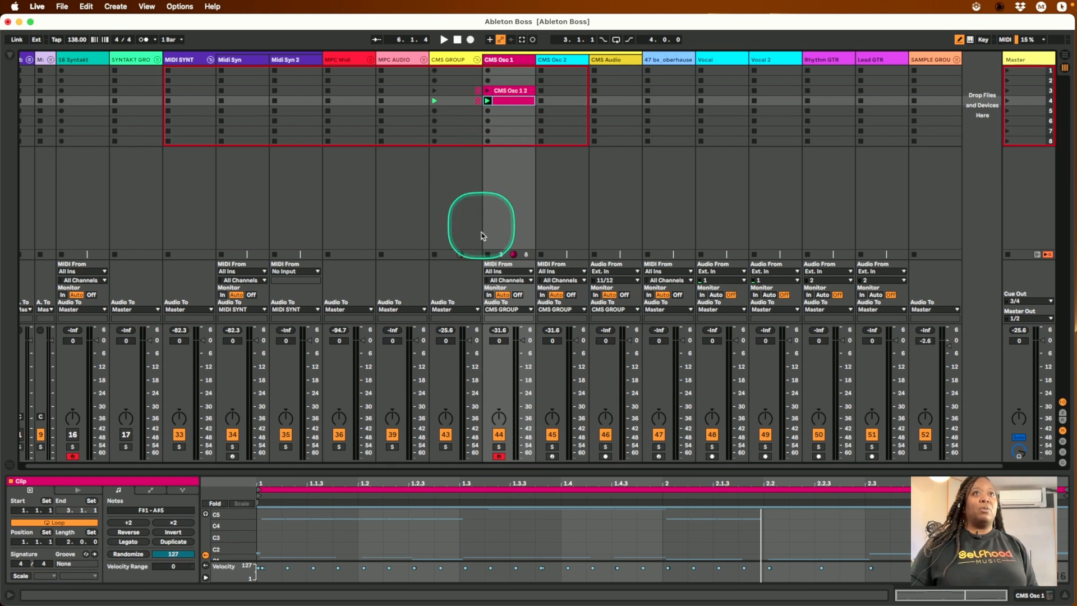
left_click(487, 255)
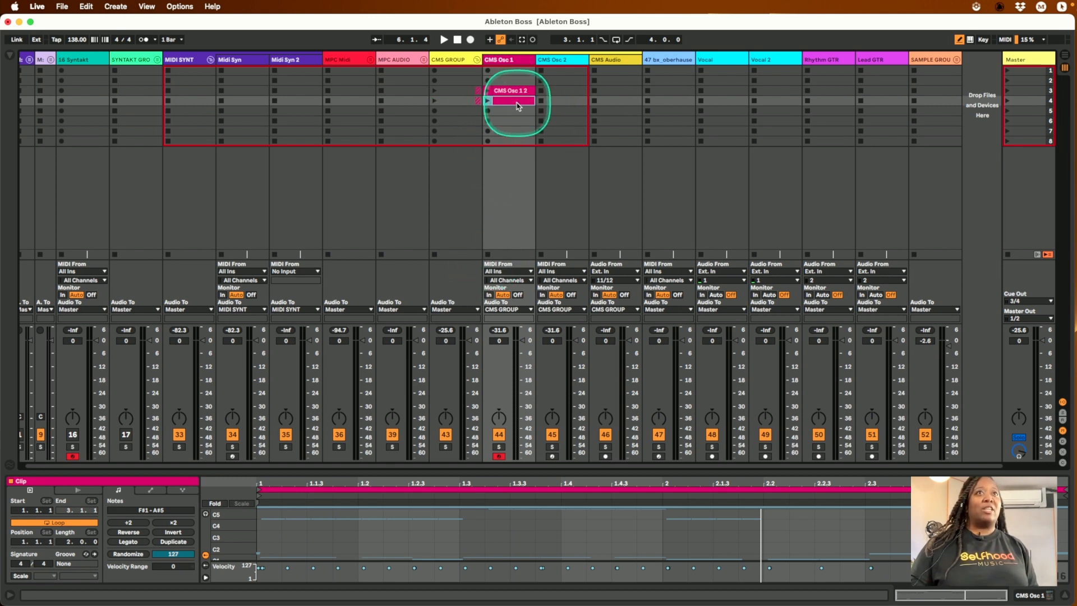
scroll(653, 436, "left", 2)
left_click_drag(678, 473, 676, 443)
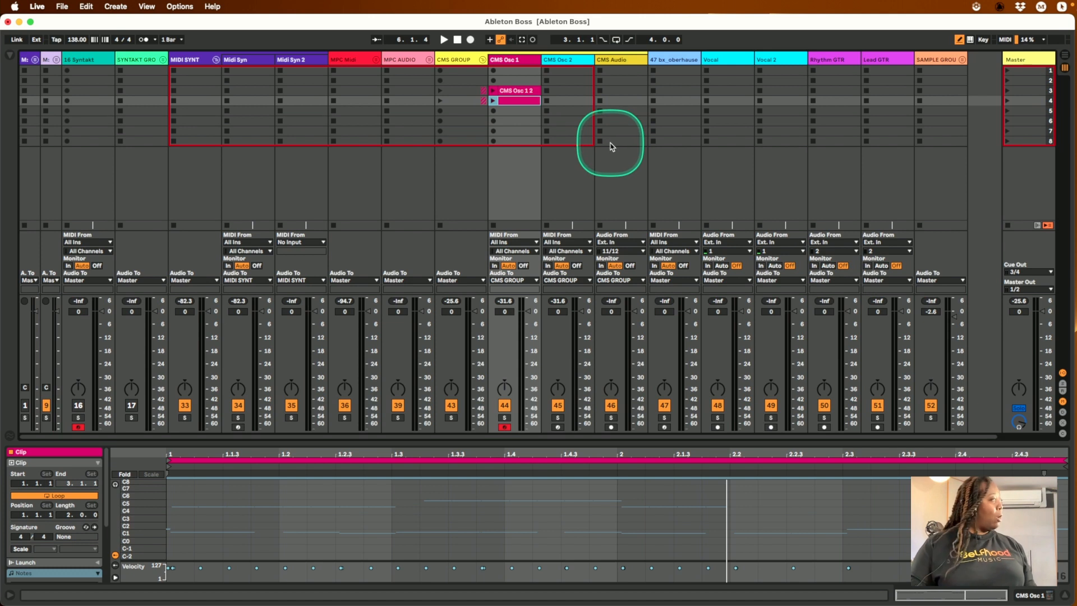
Record an audio clip on the CMS Audio track in scene 5, disarm the CMS tracks and play the recording back.
left_click(611, 427)
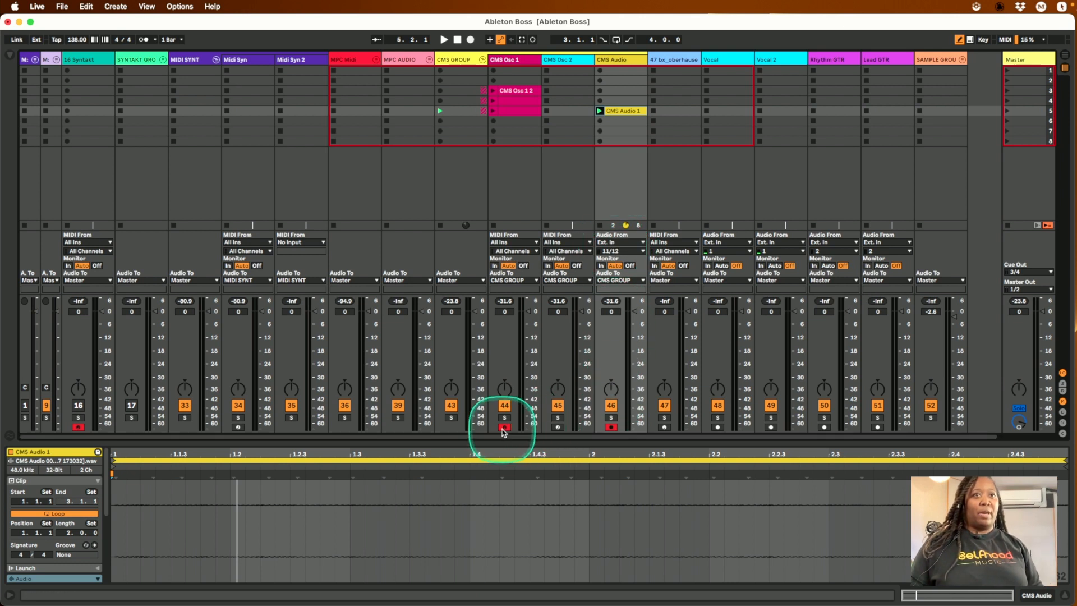
left_click(611, 427)
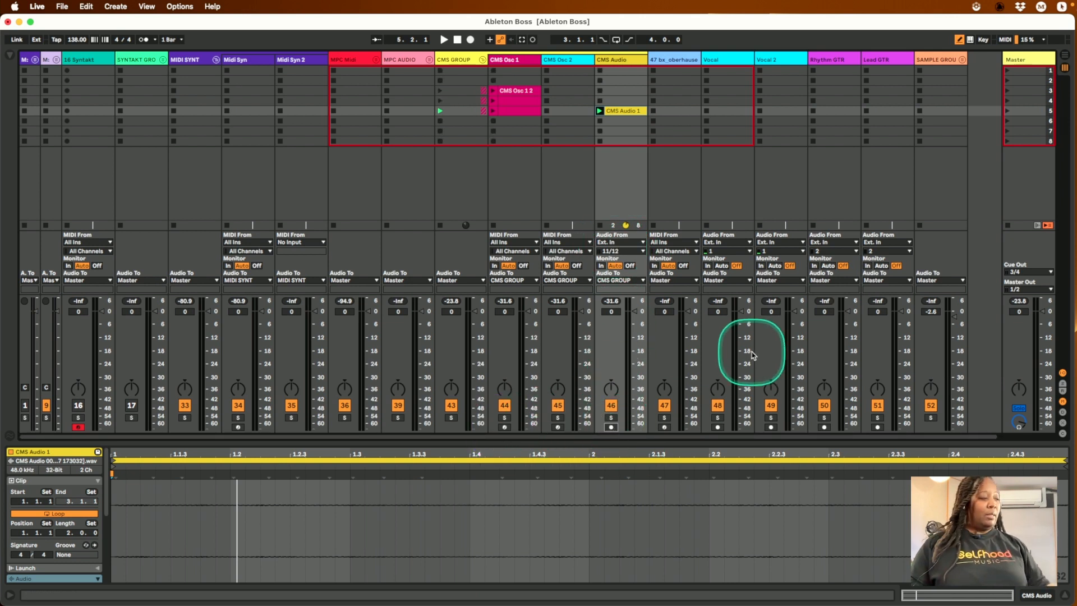
key("space")
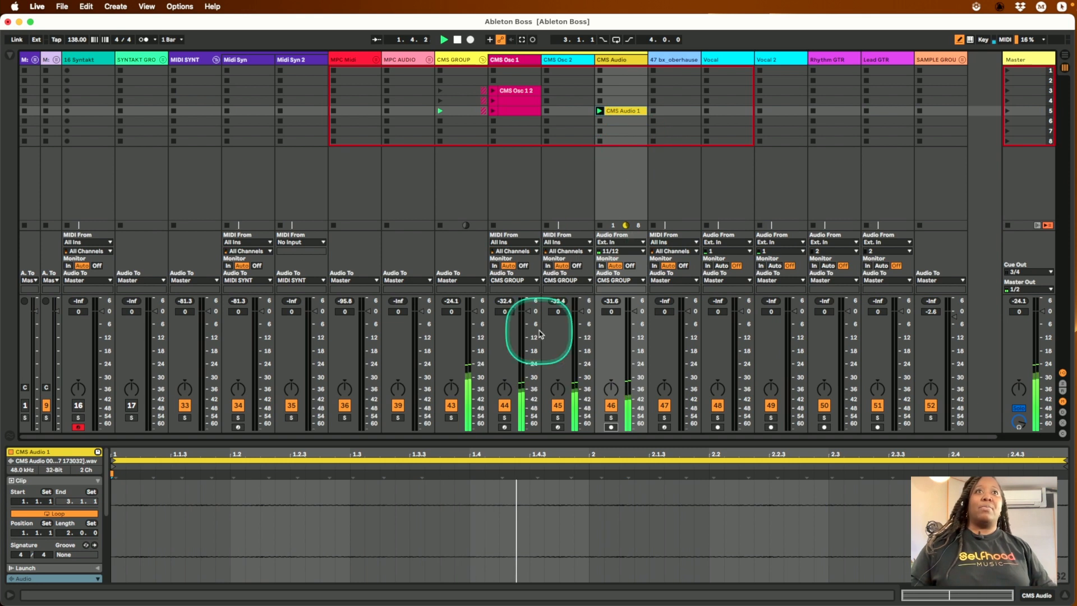
key("space")
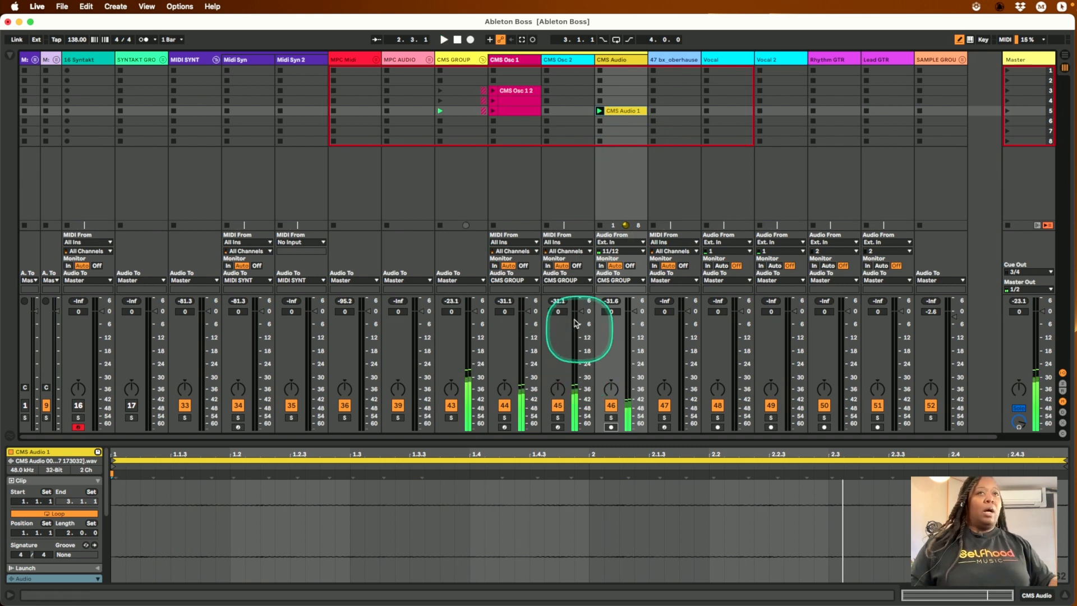
Move the scene 5 MIDI clip from CMS Osc 1 to scene 4 of the 47-bx_oberhausen track and launch it there.
left_click(507, 111)
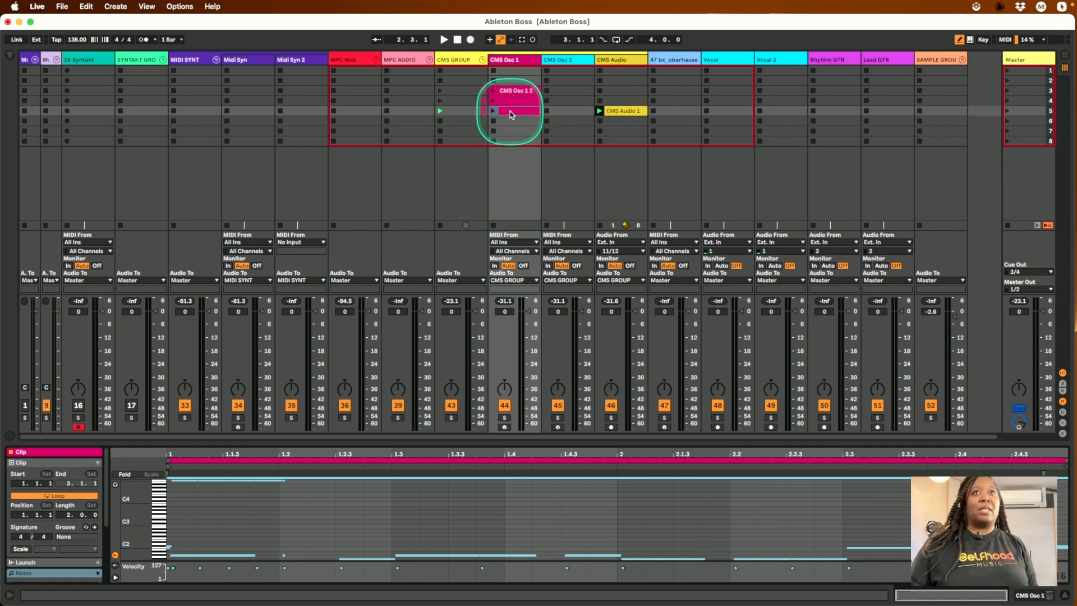
left_click_drag(511, 114, 673, 106)
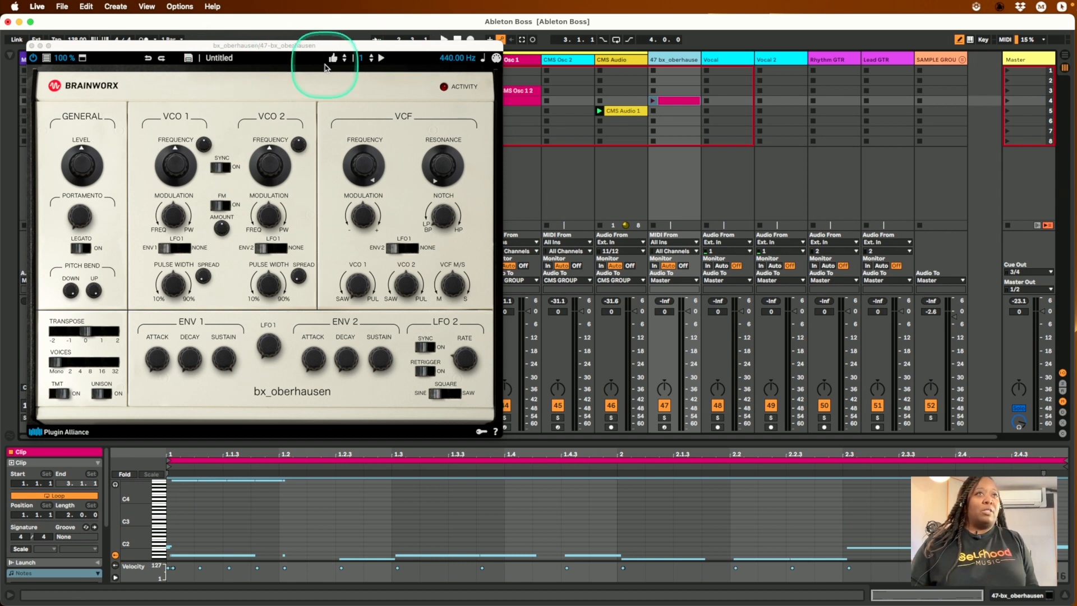
left_click(599, 133)
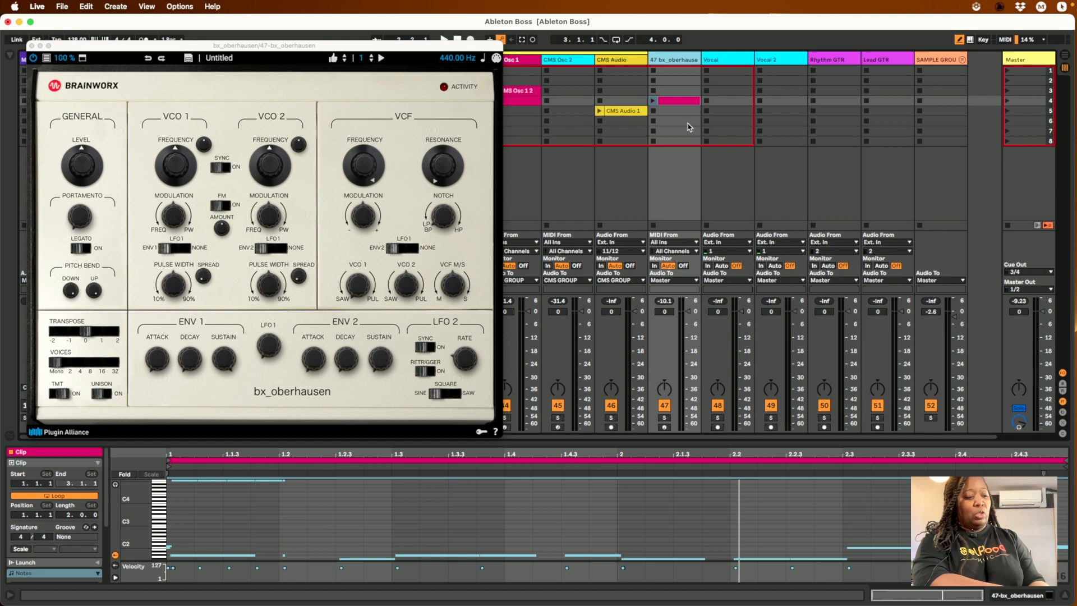
key("super+Tab")
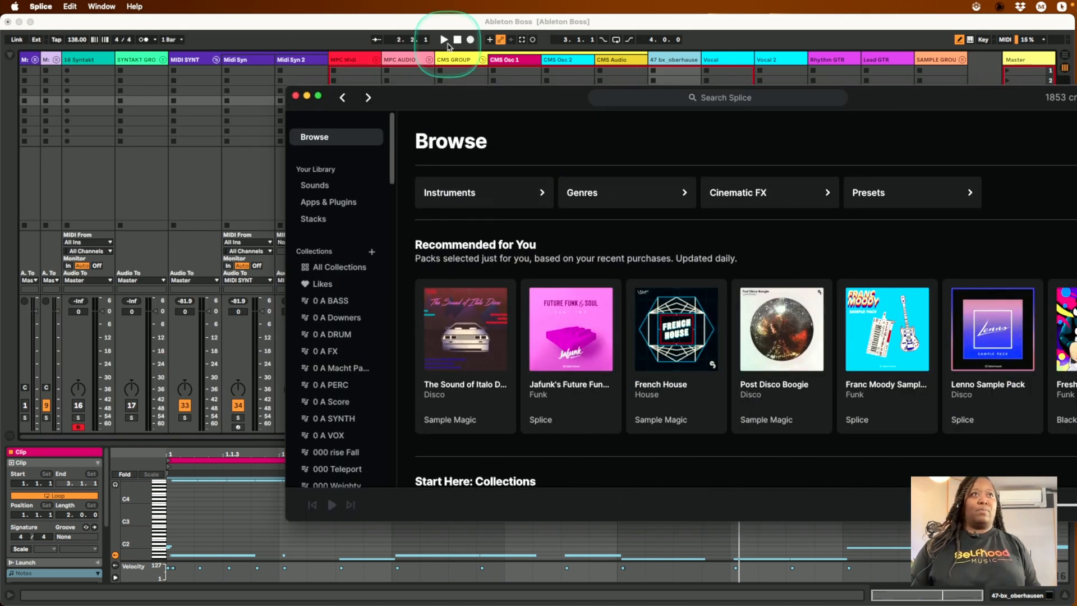
left_click(296, 96)
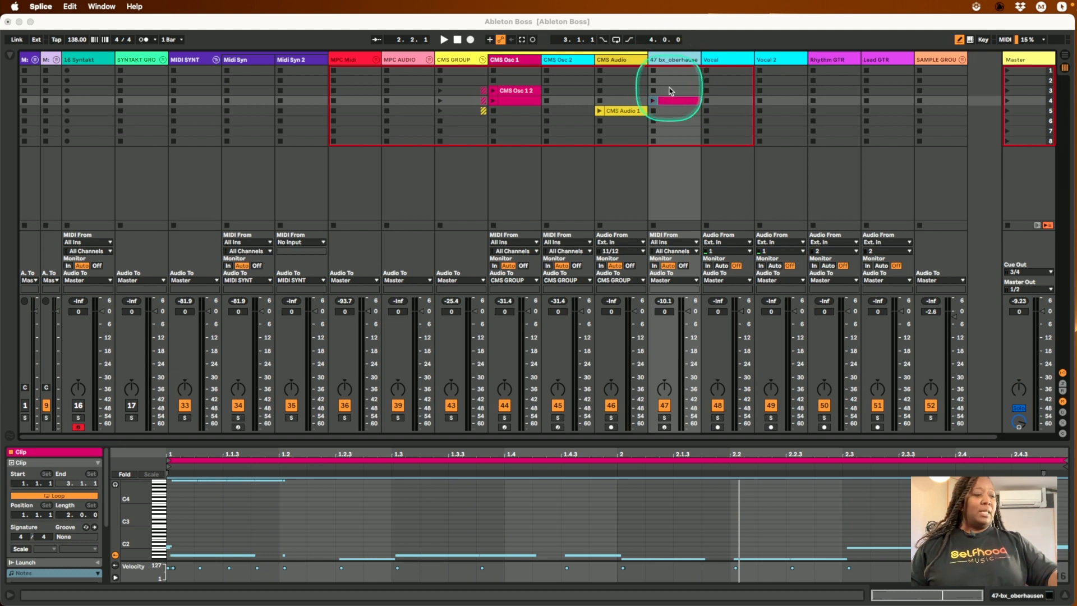
key("Return")
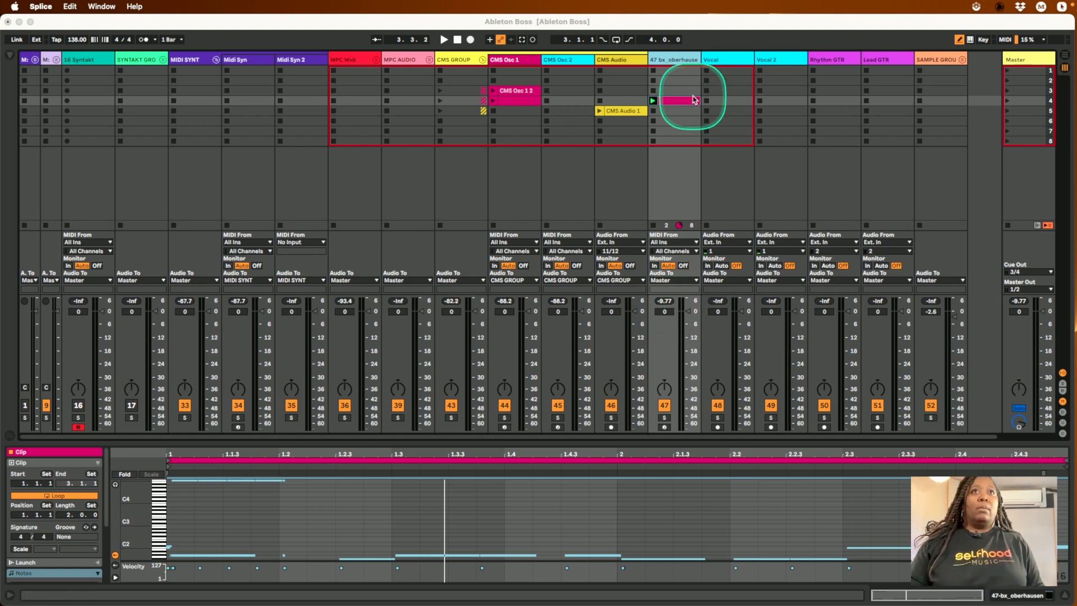
Load the Back in Time preset from the Piano/Keys category into the bx_oberhausen instrument.
left_click(672, 63)
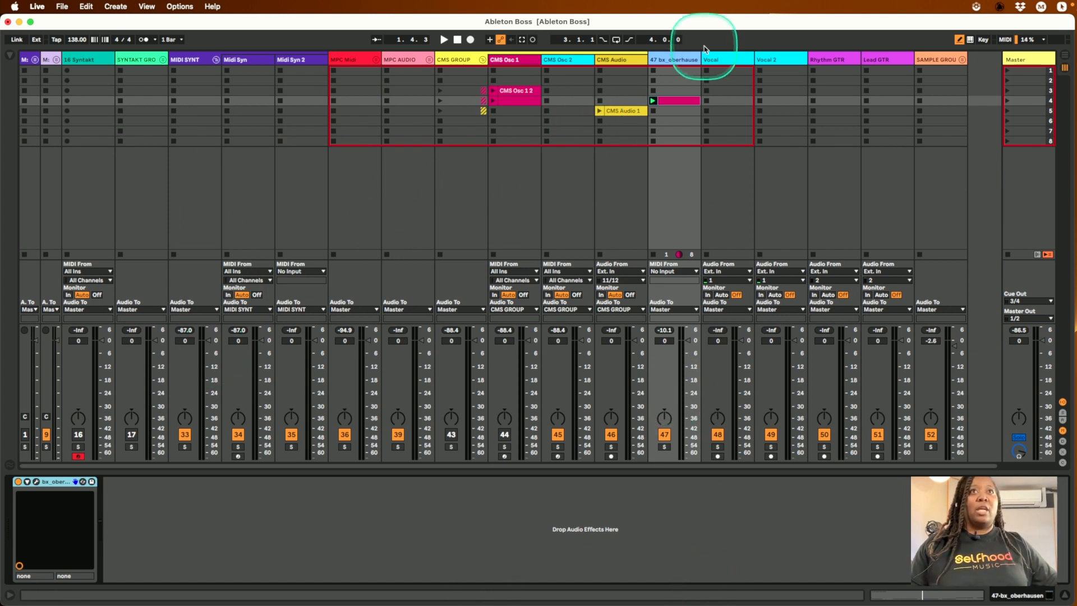
left_click(37, 482)
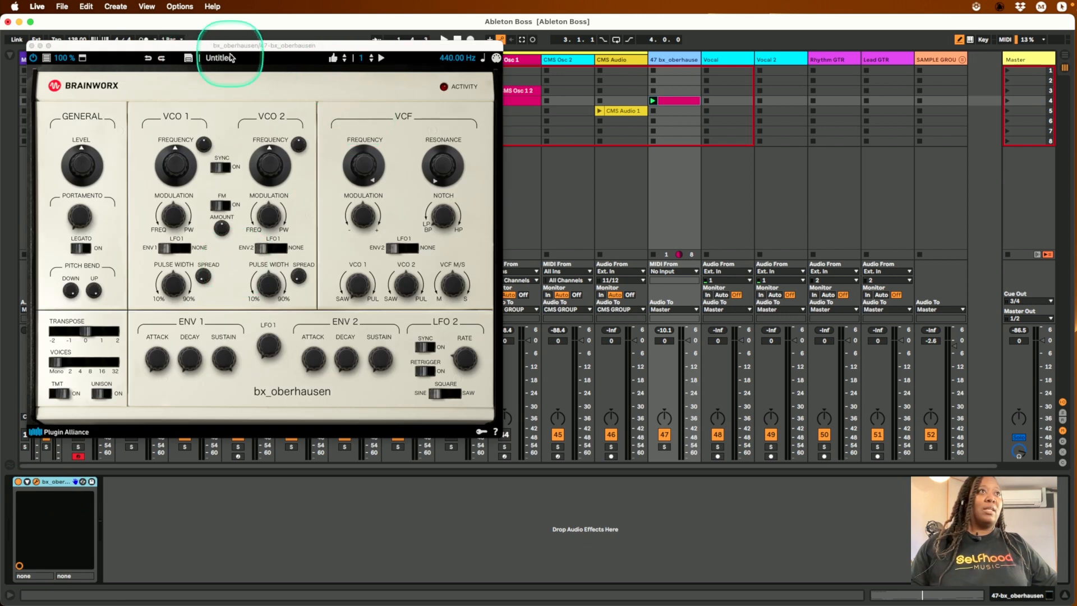
left_click(231, 58)
mouse_move(268, 163)
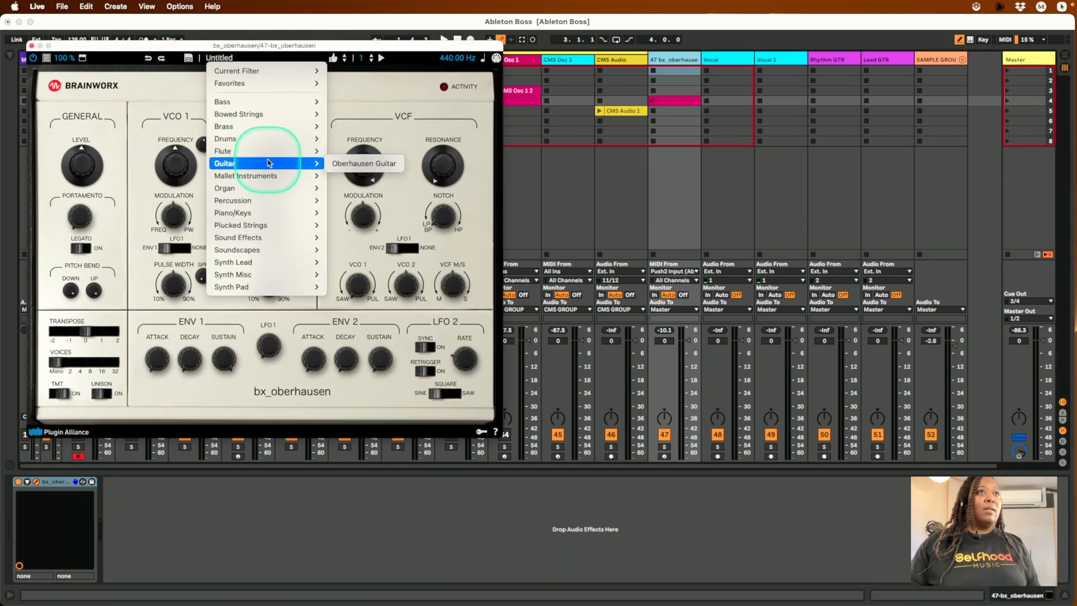
mouse_move(263, 206)
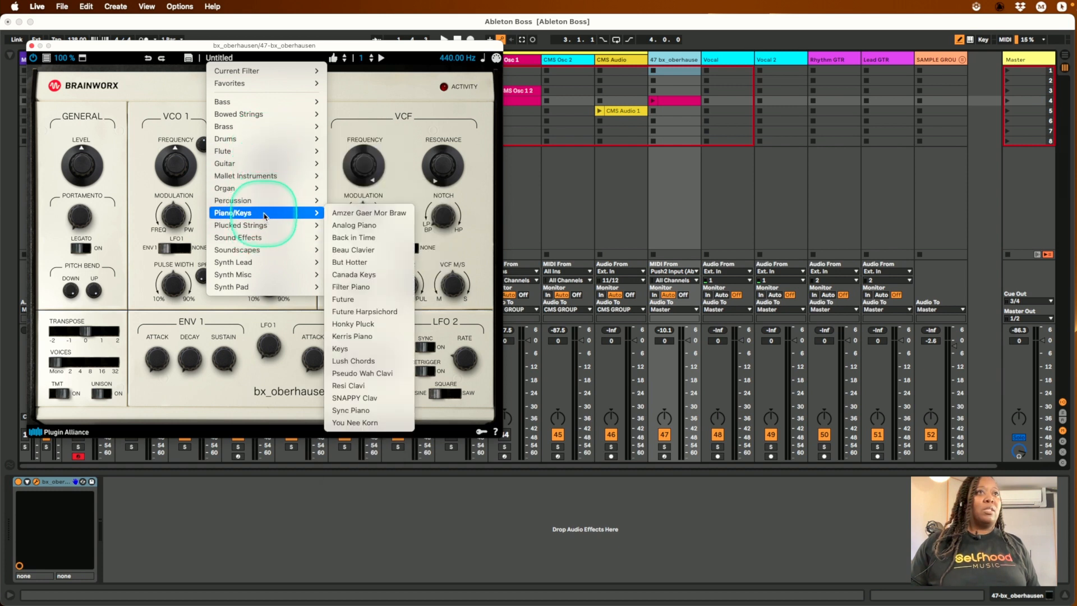
left_click(359, 238)
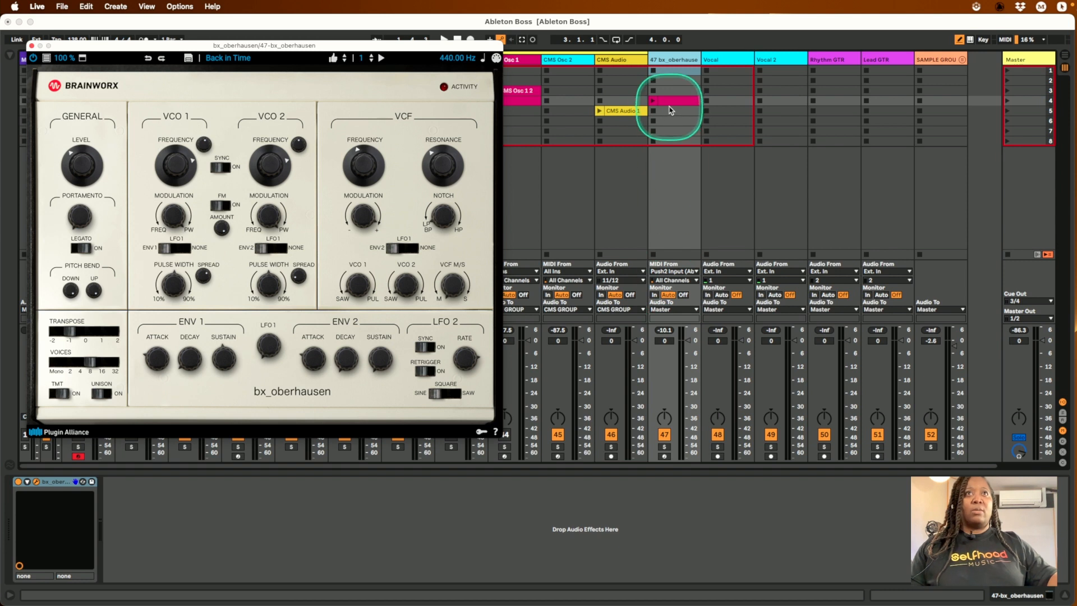
Set the bx_oberhausen track's MIDI input to Push2 Input (Ableton Push 2 (Live Port)) and arm the track.
left_click(677, 204)
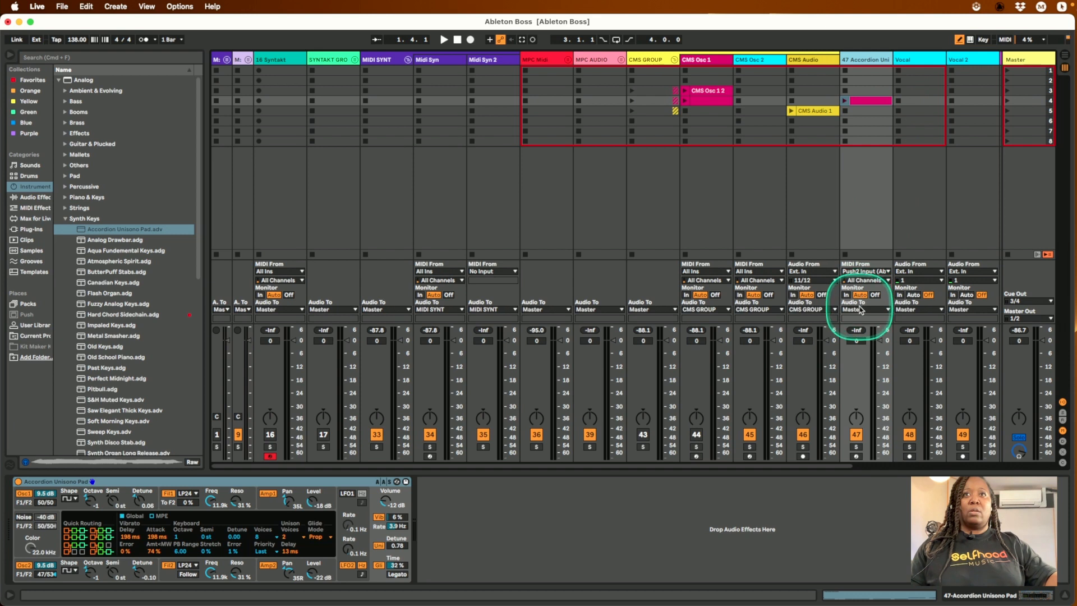
left_click(856, 456)
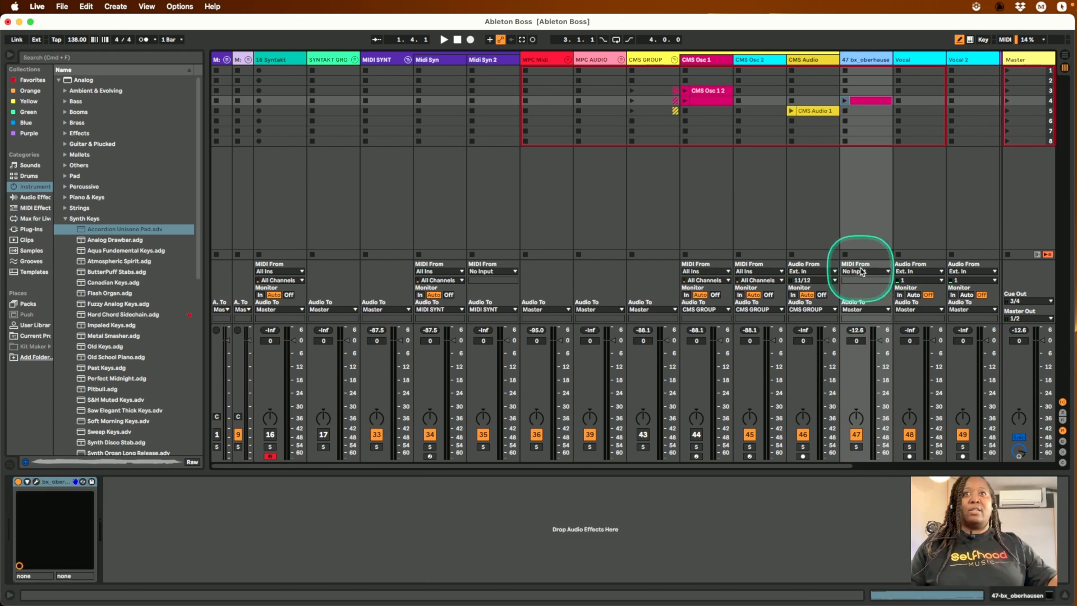
left_click(860, 272)
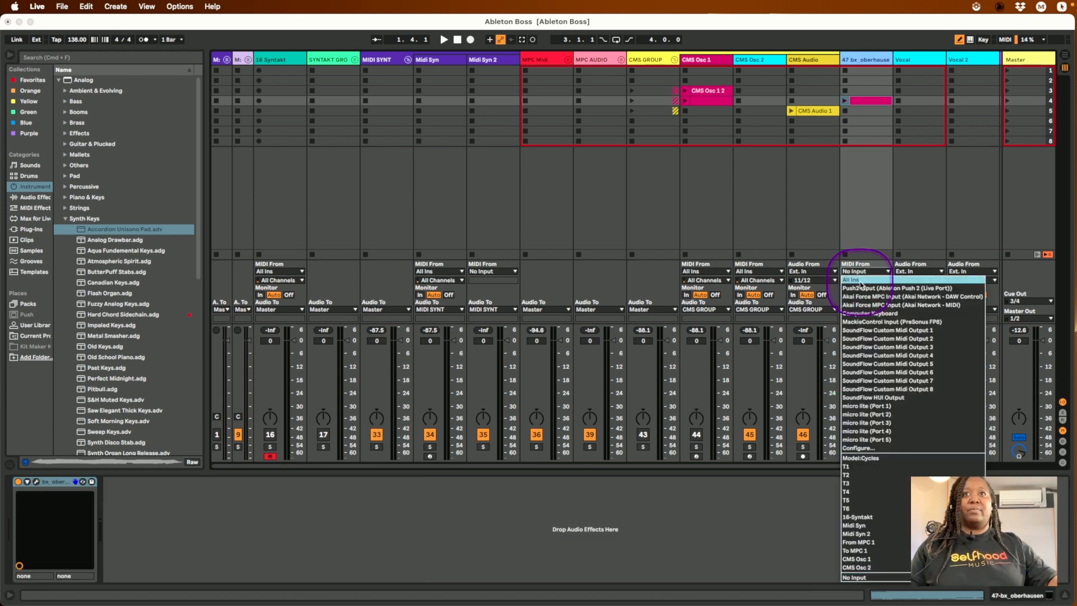
left_click(860, 289)
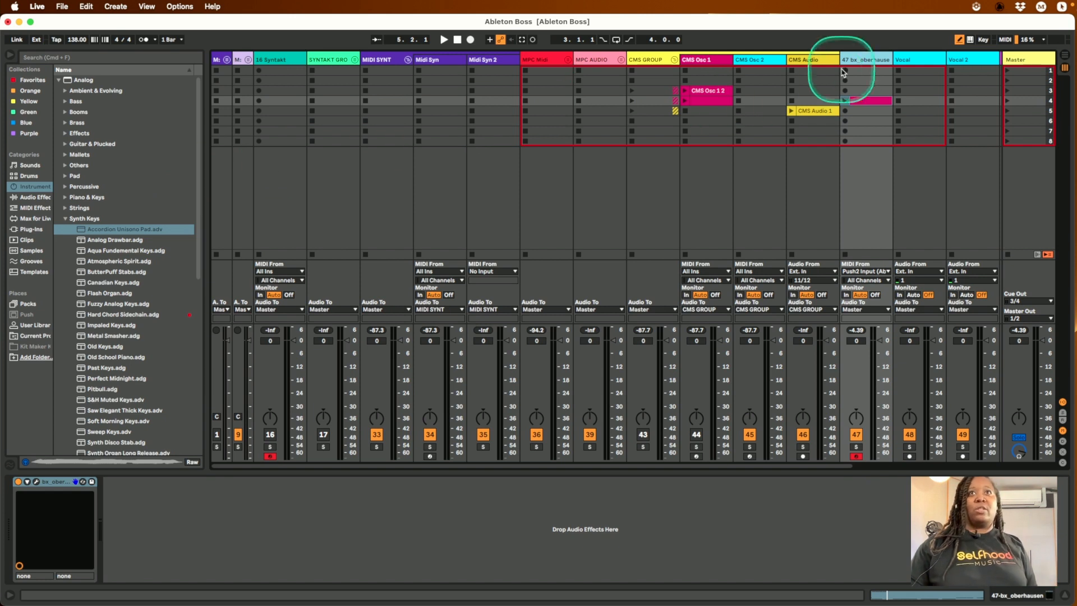
Delete the C5 notes at the start of the bx_oberhausen clip, launch the clip and hide the clip view.
double_click(867, 101)
left_click_drag(278, 378, 149, 333)
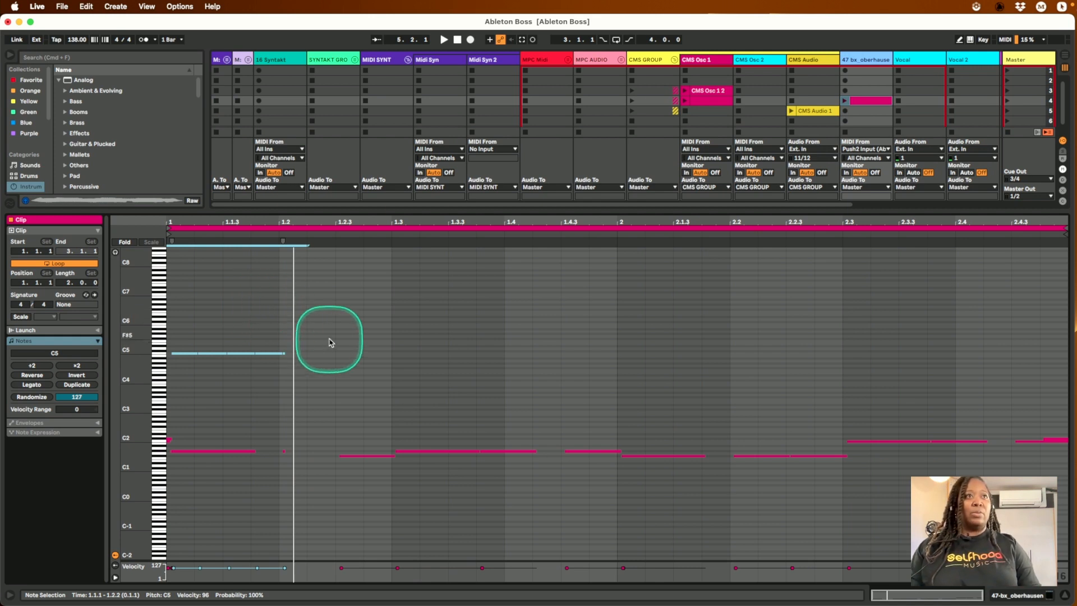
key("Delete")
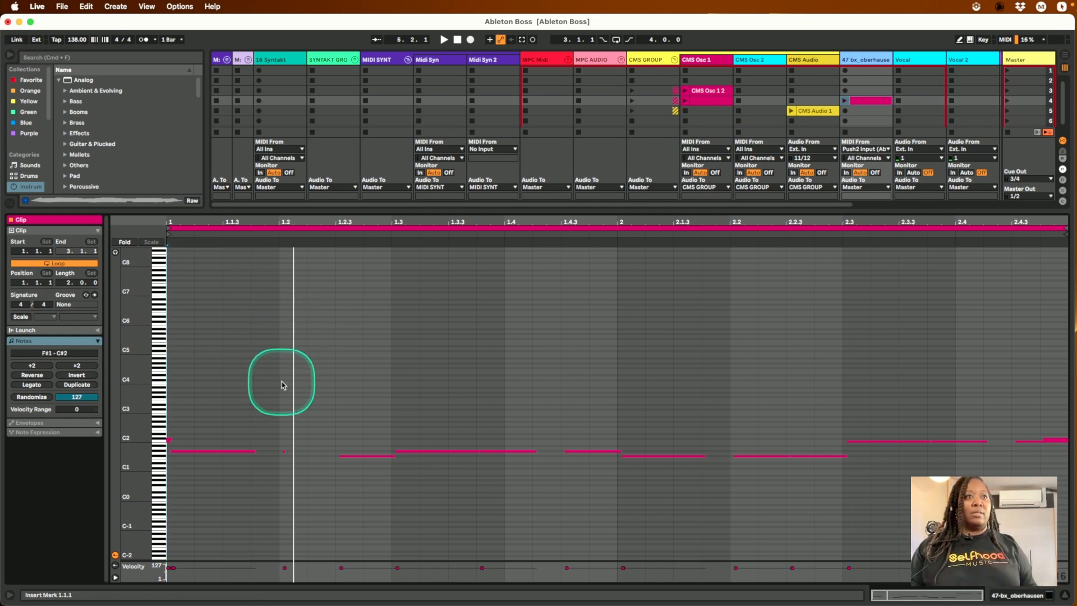
left_click(844, 101)
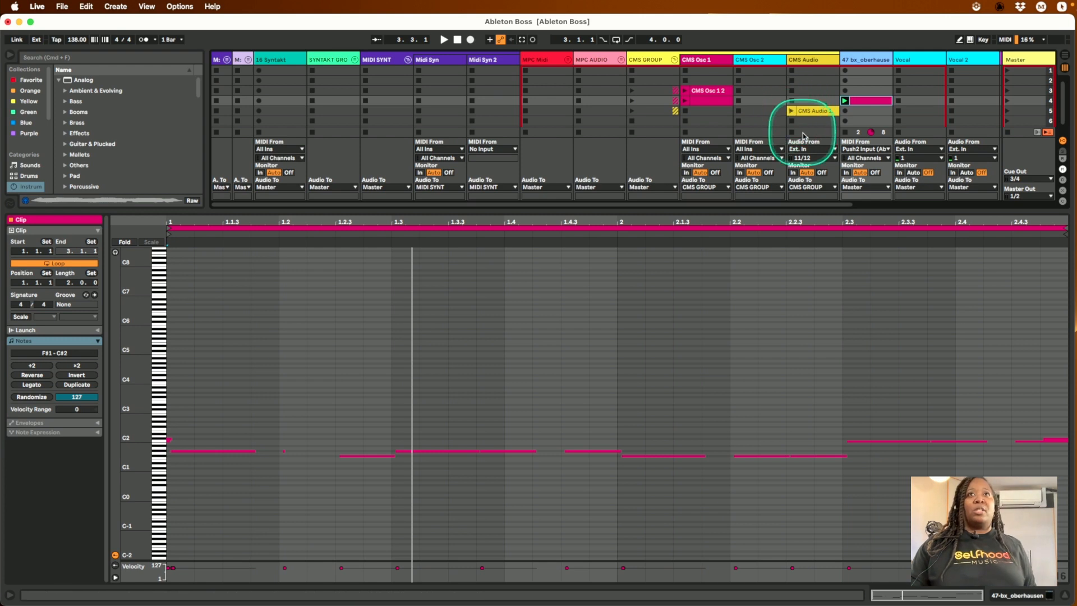
left_click_drag(975, 209, 975, 580)
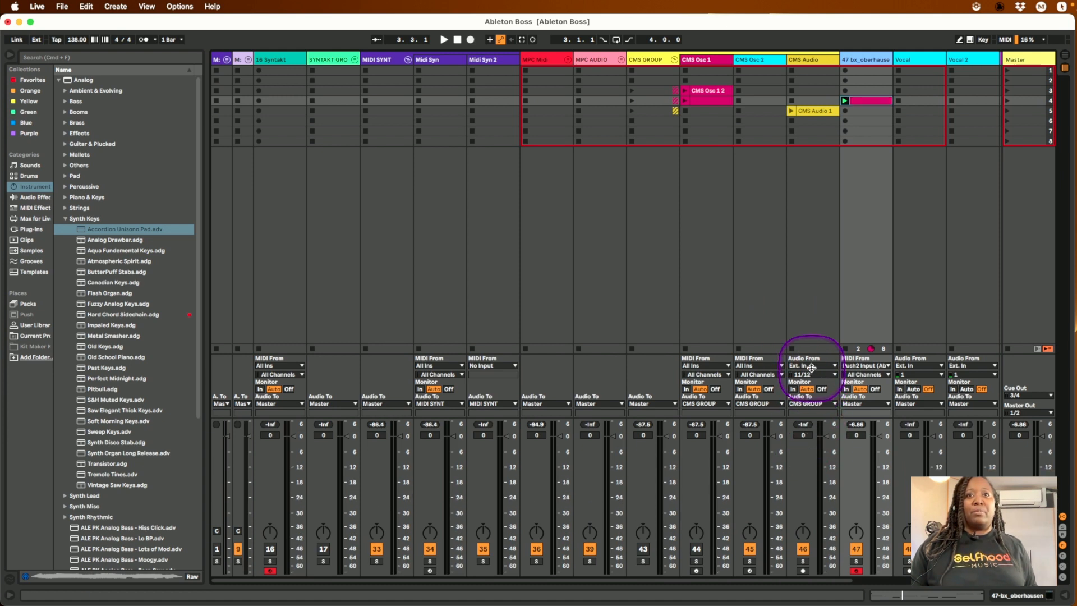
Play CMS Audio 1 with CMS GROUP and bx_oberhausen soloed, and lower the bx_oberhausen track volume to about -27.2 dB.
left_click(793, 112)
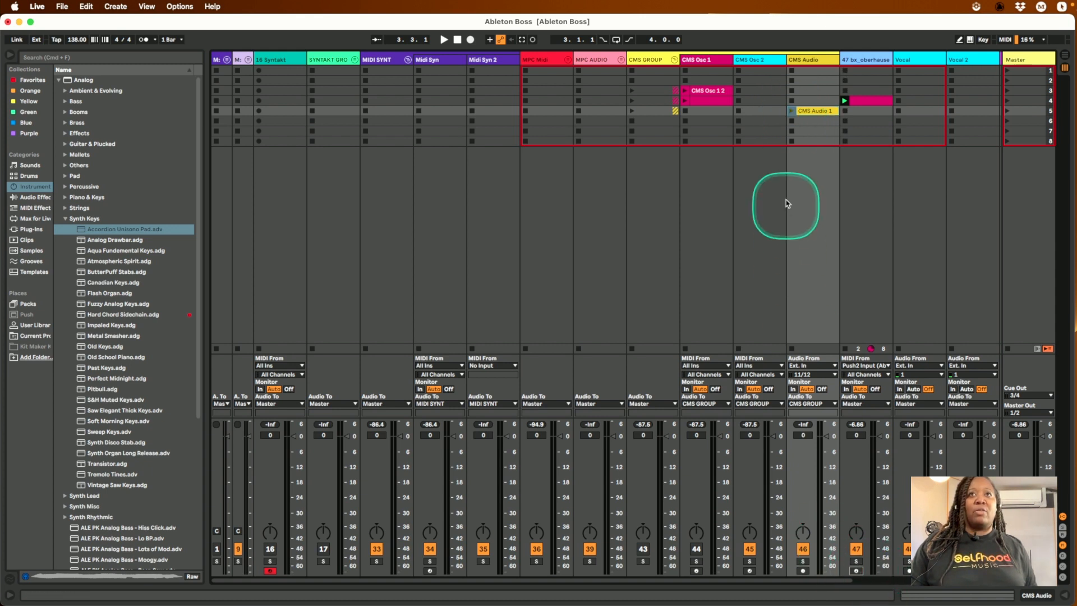
left_click(791, 110)
left_click(644, 562)
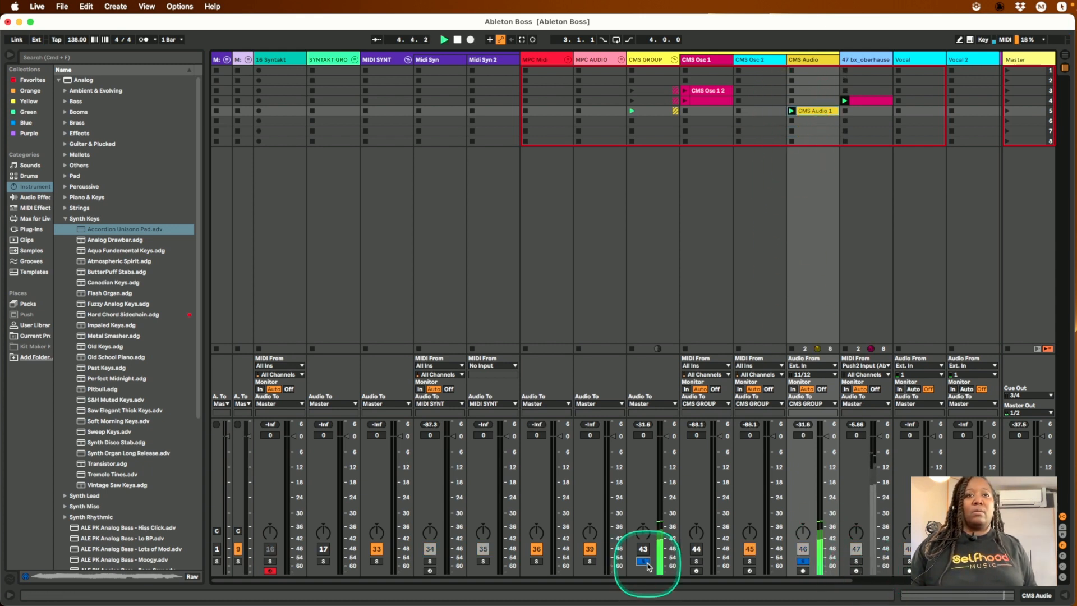
left_click(857, 561)
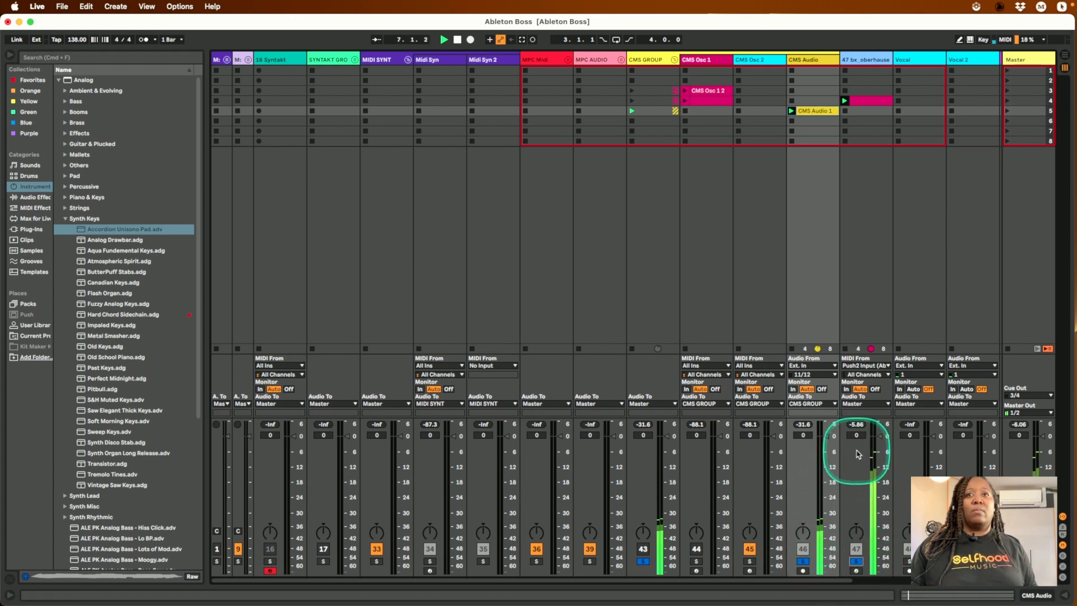
left_click_drag(878, 436, 878, 494)
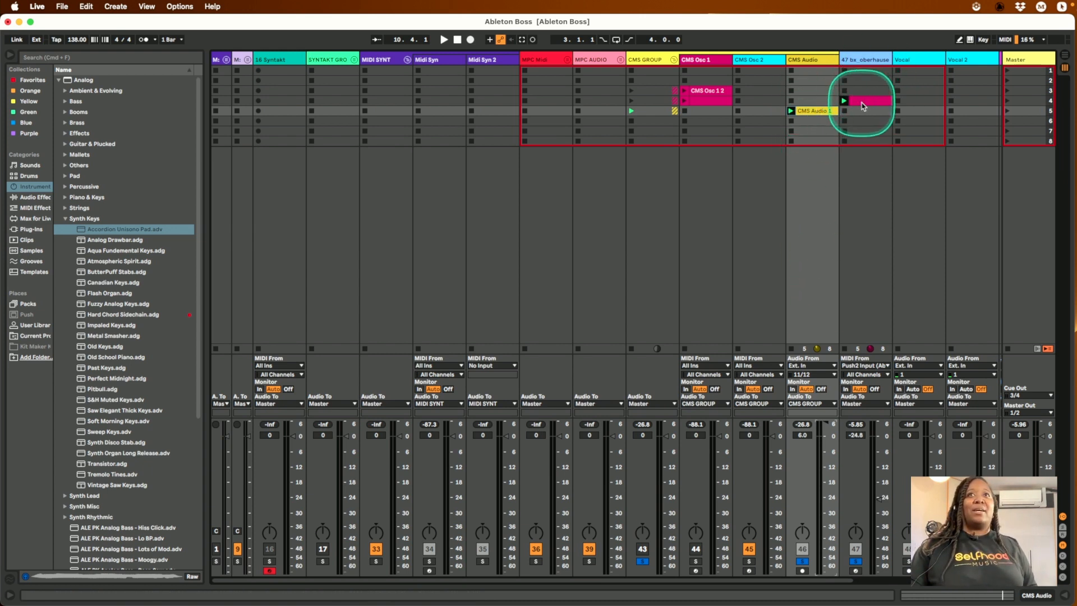
key("space")
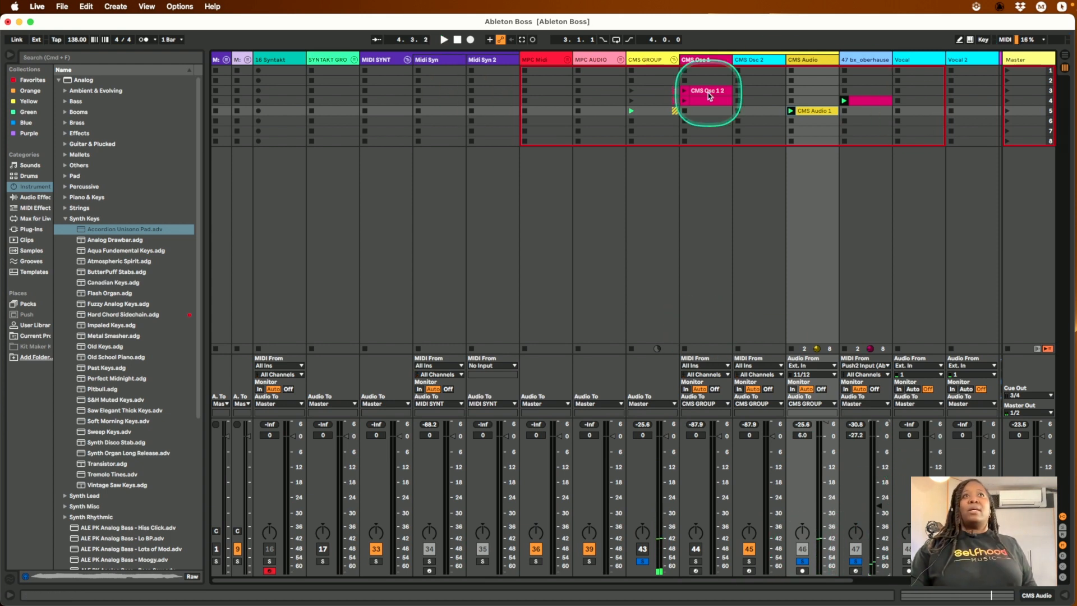
Clear the solos on the bx_oberhausen and CMS tracks and reactivate the CMS GROUP track.
left_click(674, 59)
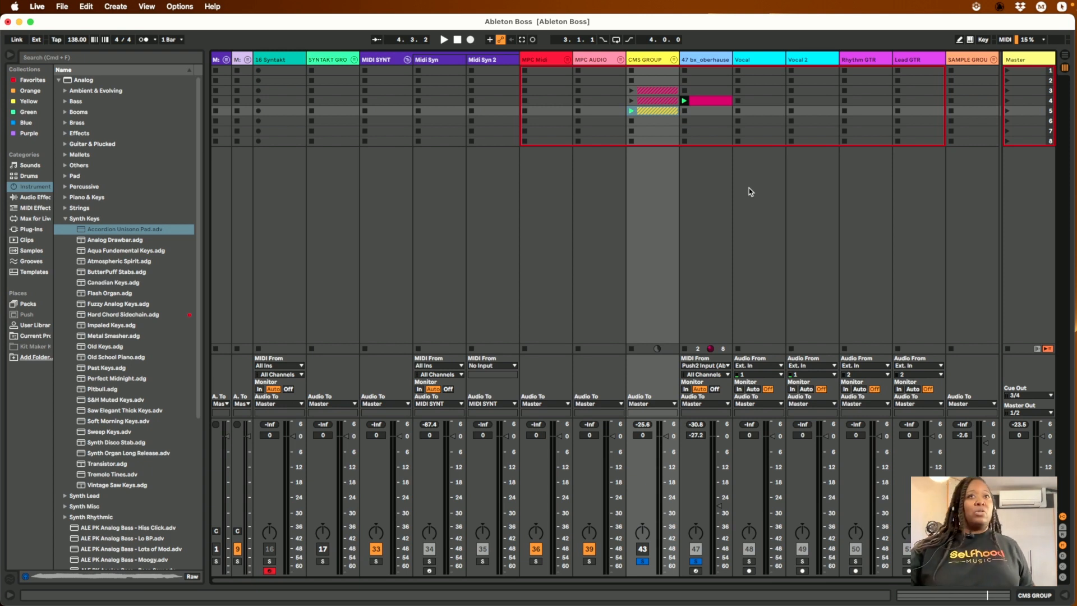
left_click(694, 562)
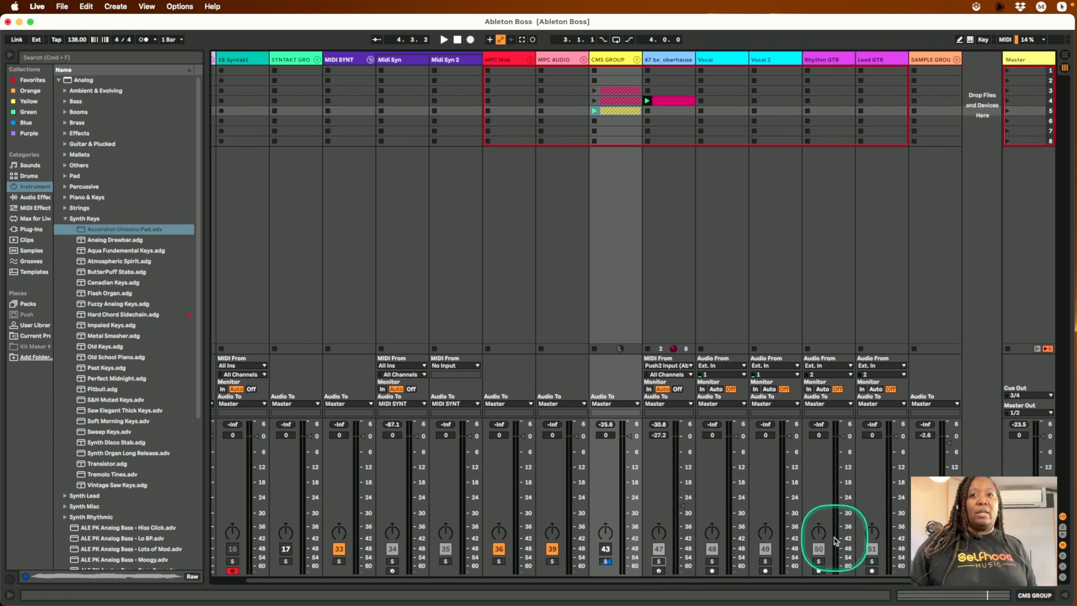
left_click(765, 561)
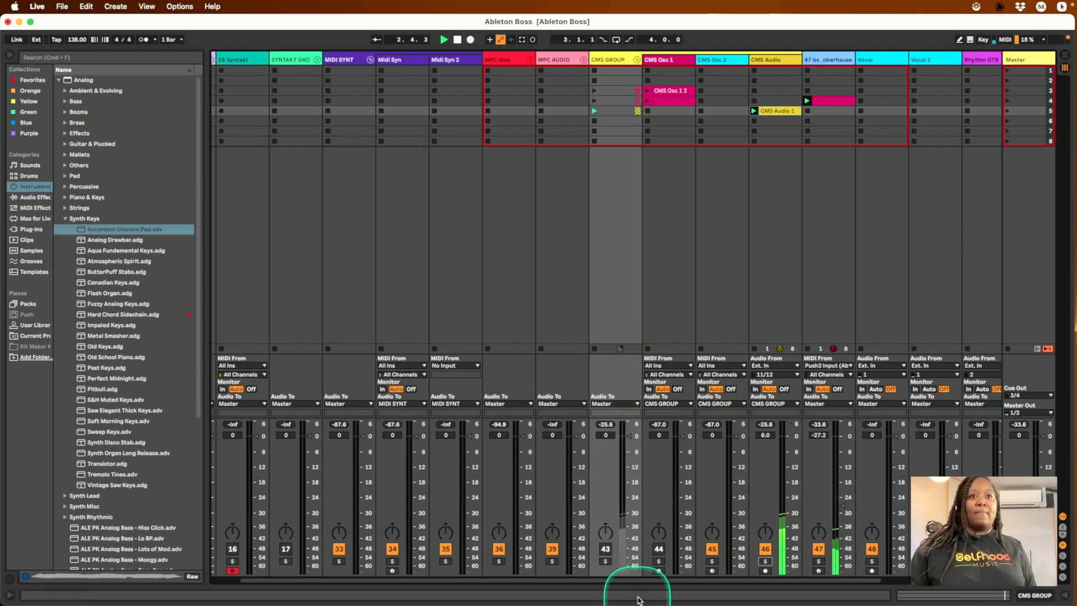
left_click(605, 548)
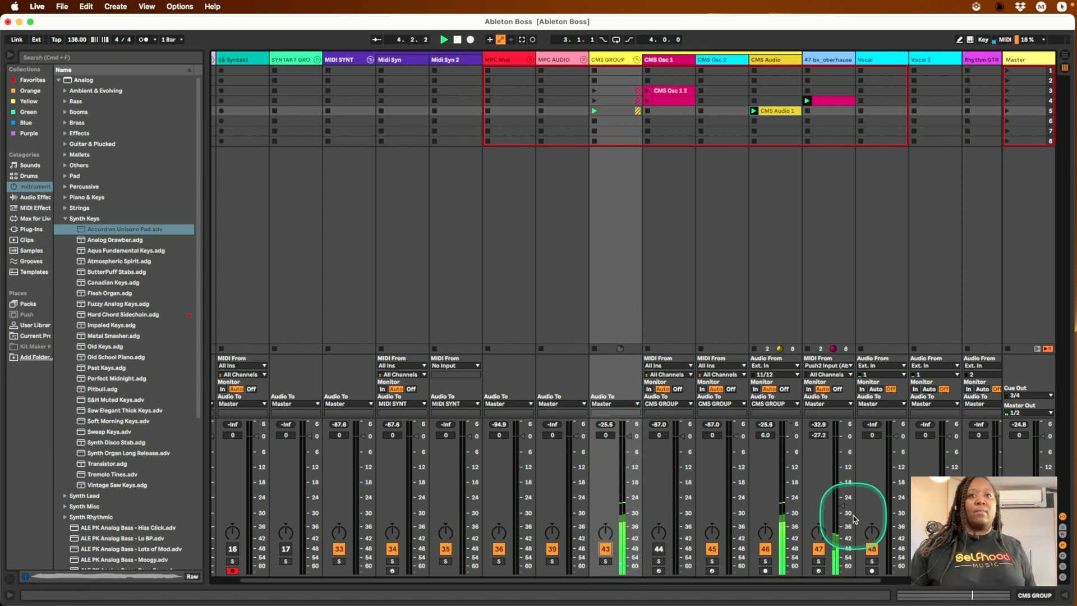
Raise the CMS Audio 1 clip gain to about 10.9 dB and the bx_oberhausen track volume to about -14 dB.
double_click(784, 114)
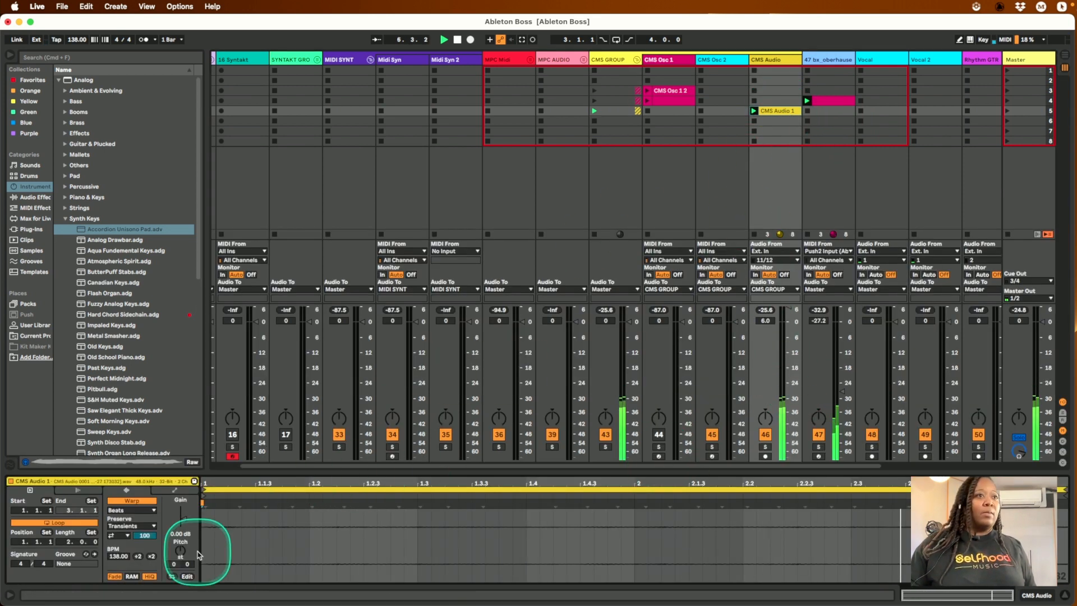
left_click_drag(181, 519, 183, 517)
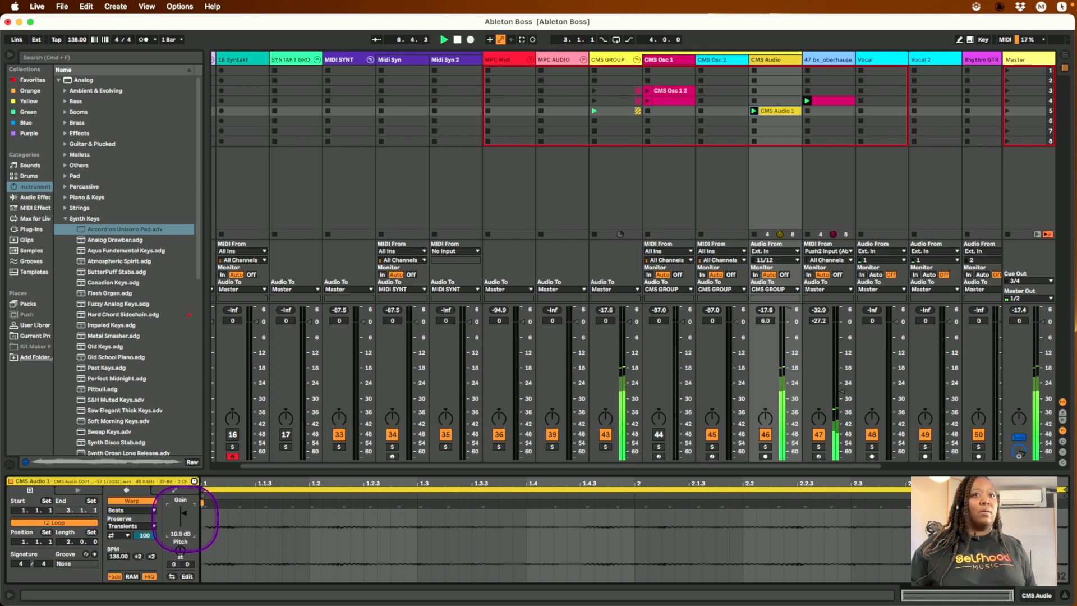
left_click_drag(843, 397, 846, 360)
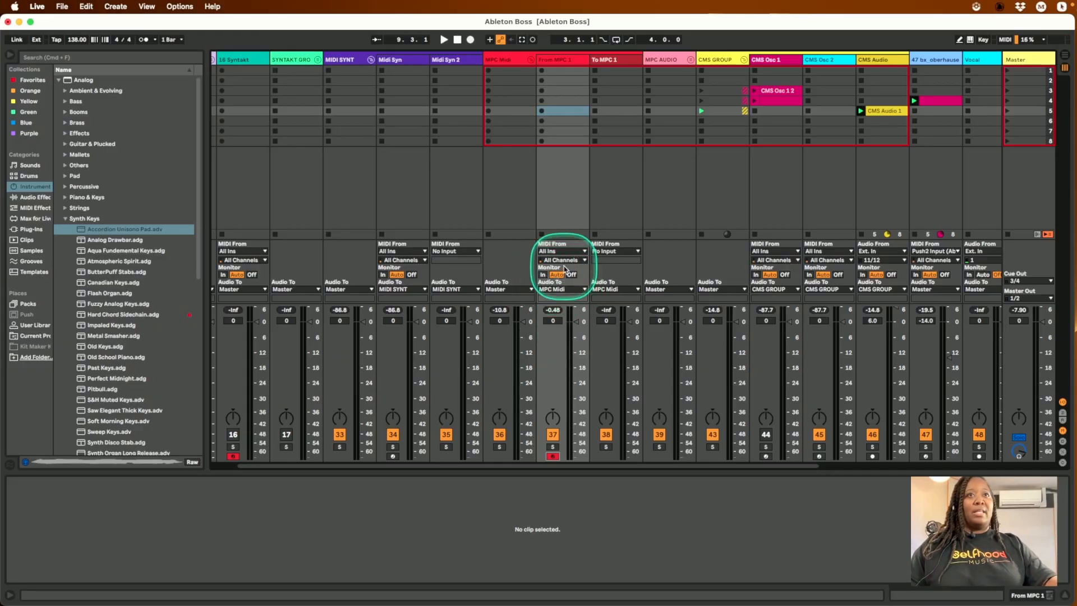
Show the External Instrument device on the From MPC 1 track.
left_click(560, 60)
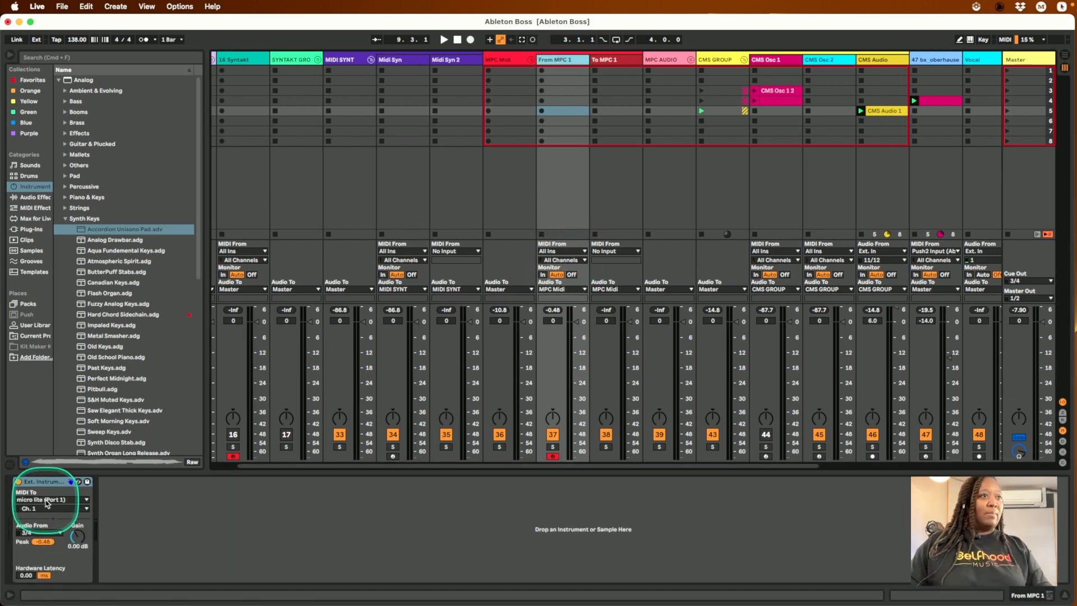